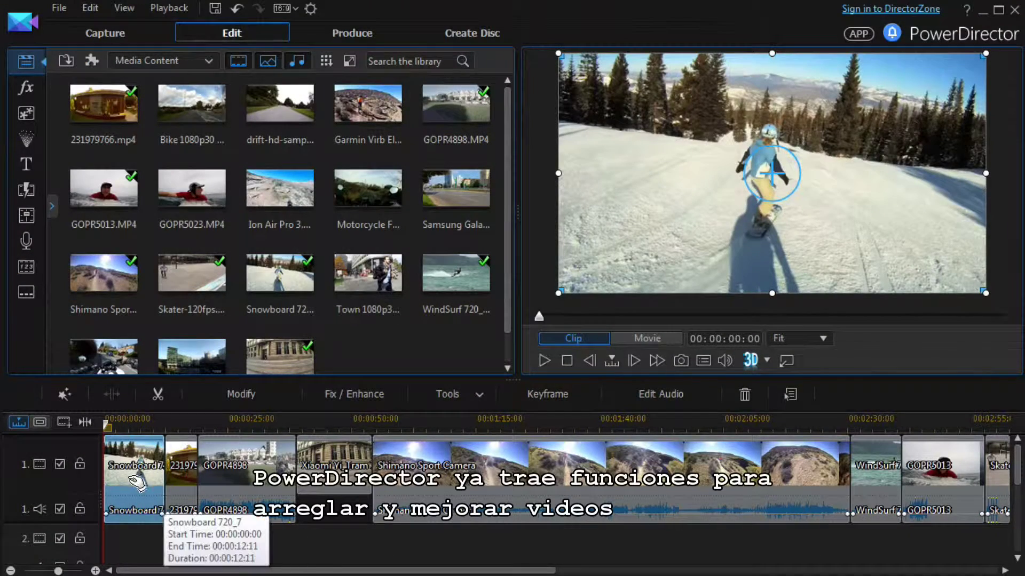
Look through the clip's Fix/Enhance and Power Tool settings, then return to the library
click(370, 396)
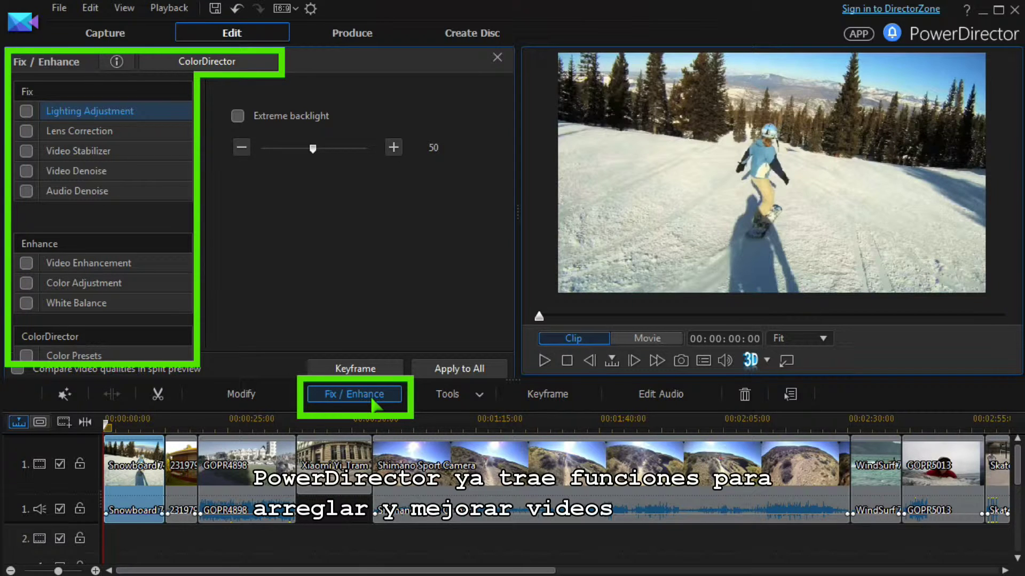
click(475, 398)
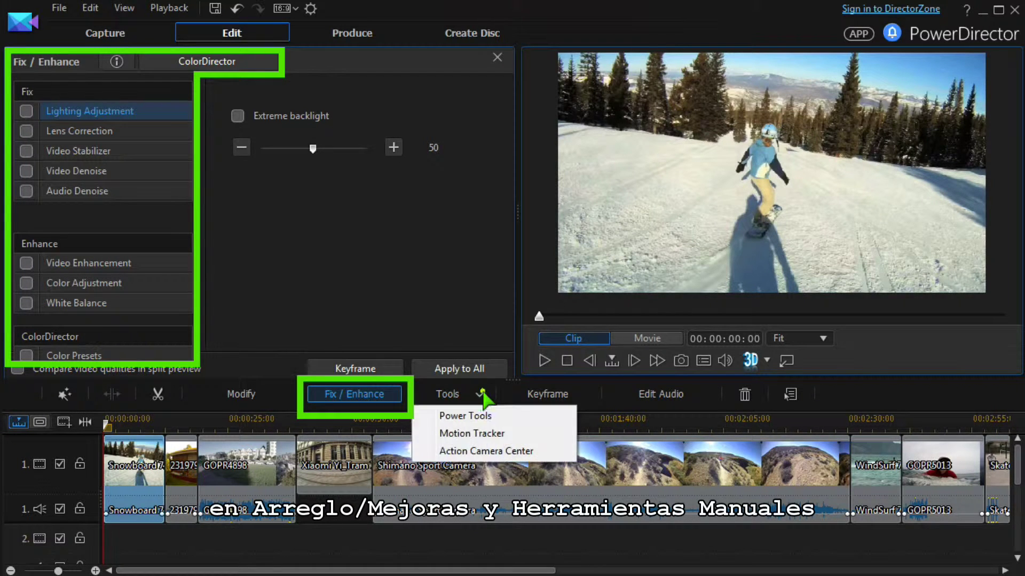
click(472, 417)
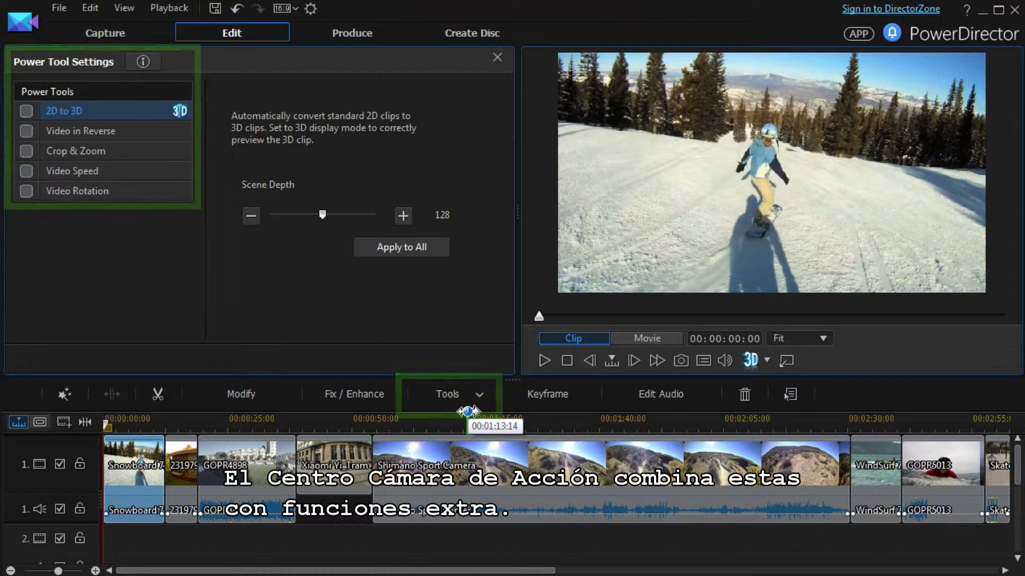
click(499, 56)
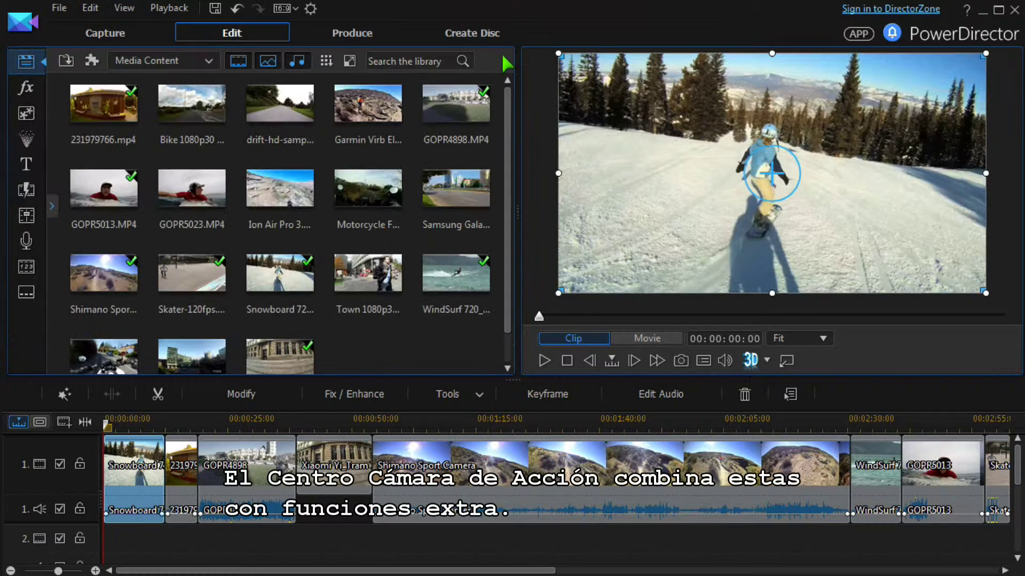
Select the snowboard clip on the timeline and open it in the Action Camera Center
click(188, 118)
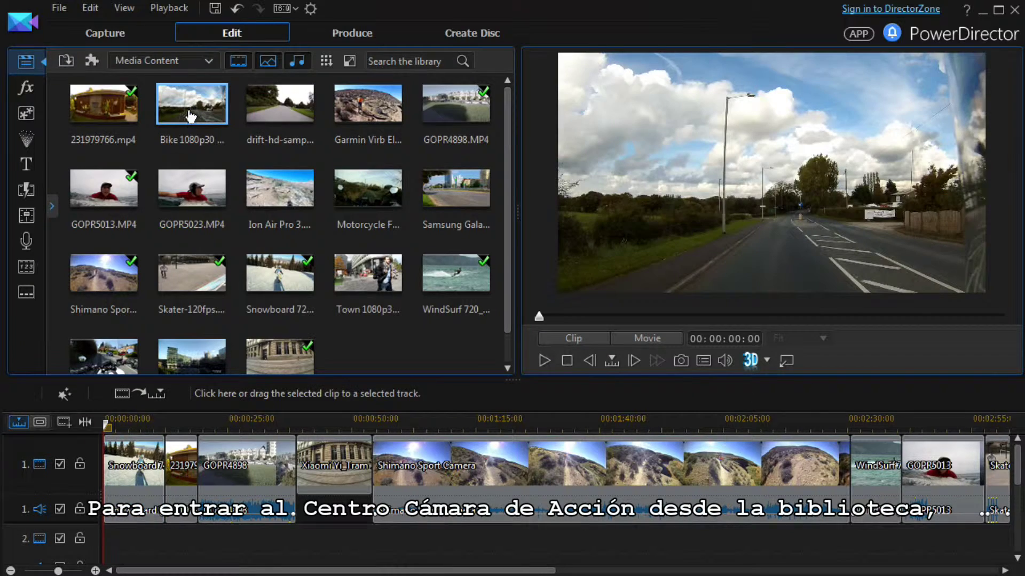
click(92, 60)
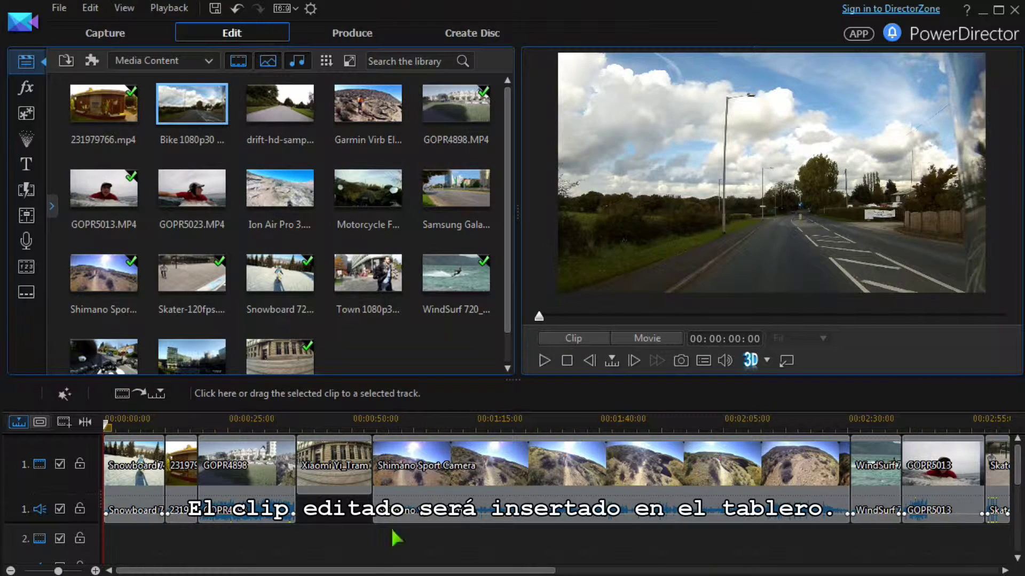
click(151, 480)
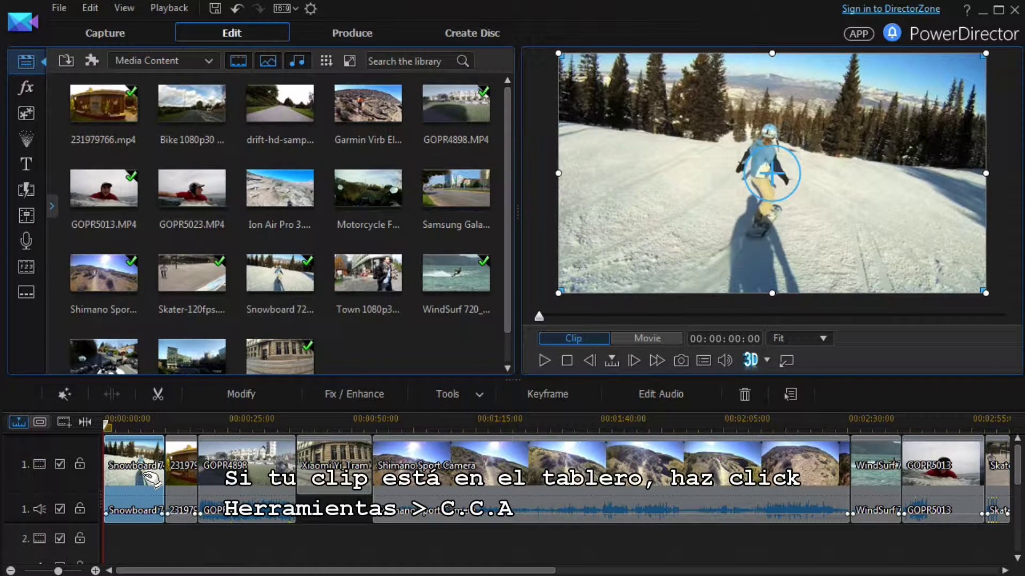
click(480, 395)
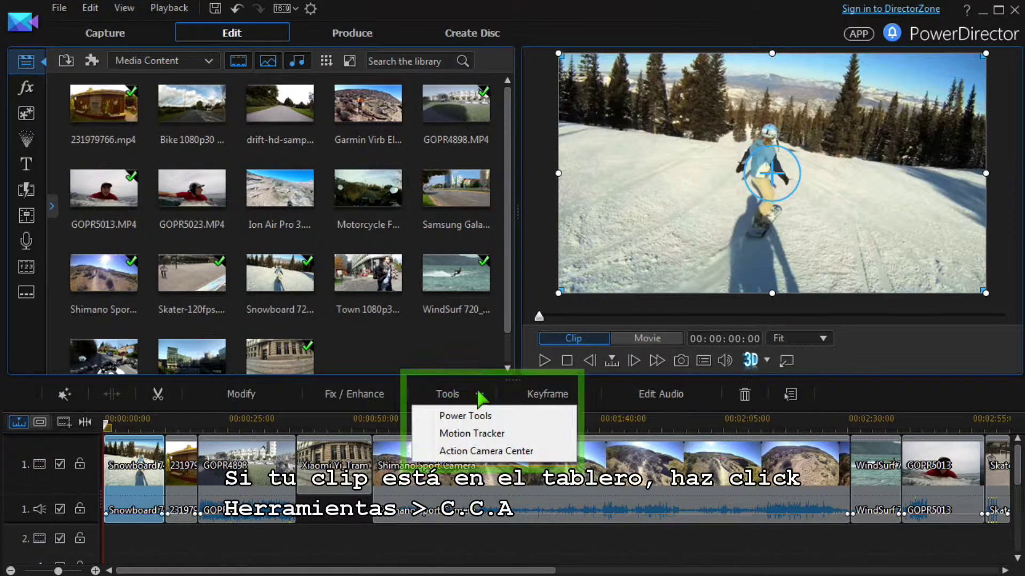
click(471, 451)
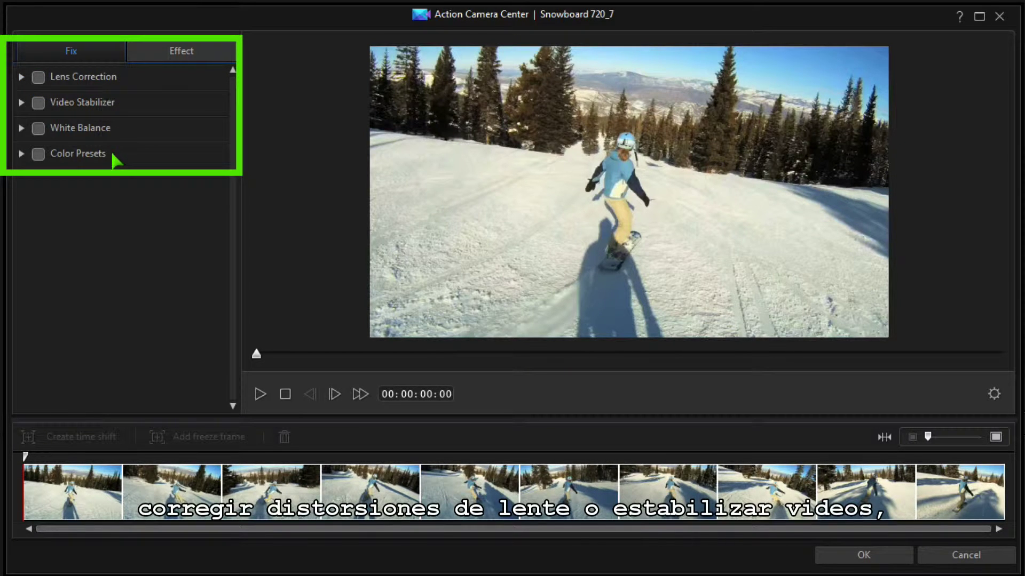
On the Effect tab, expand and collapse the Replay and Speed and Freeze Frame options
click(213, 55)
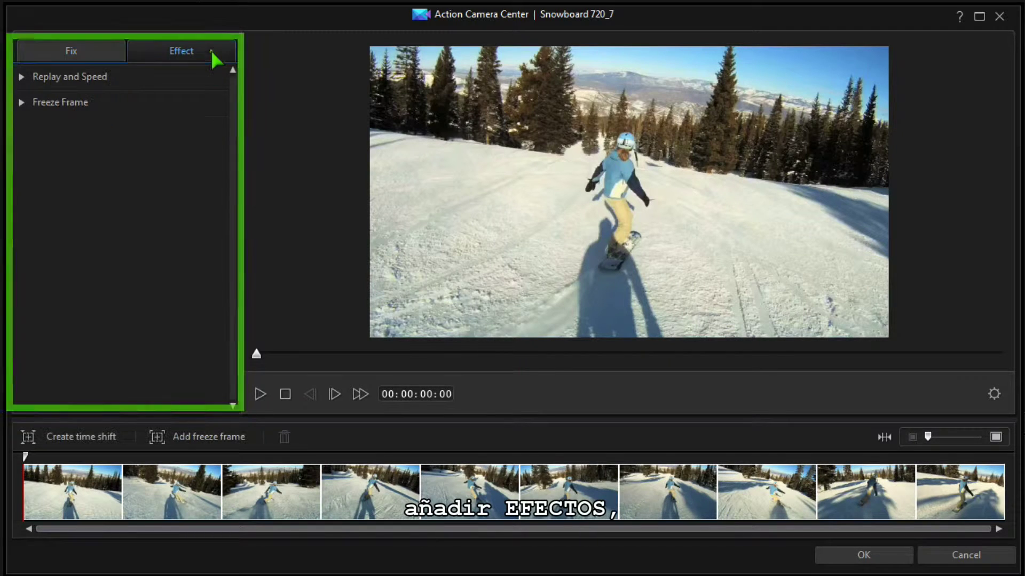
click(21, 77)
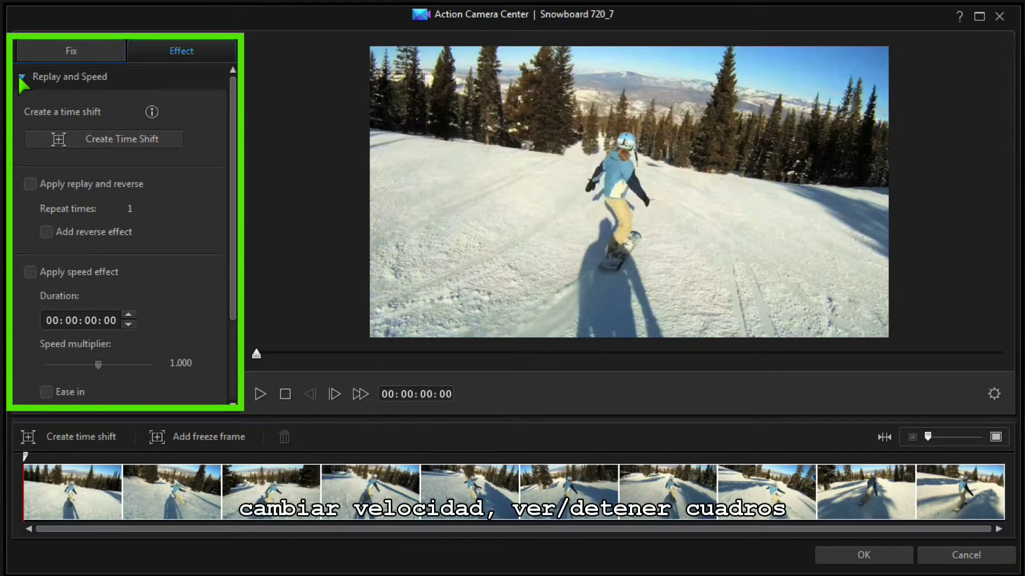
click(20, 75)
click(22, 100)
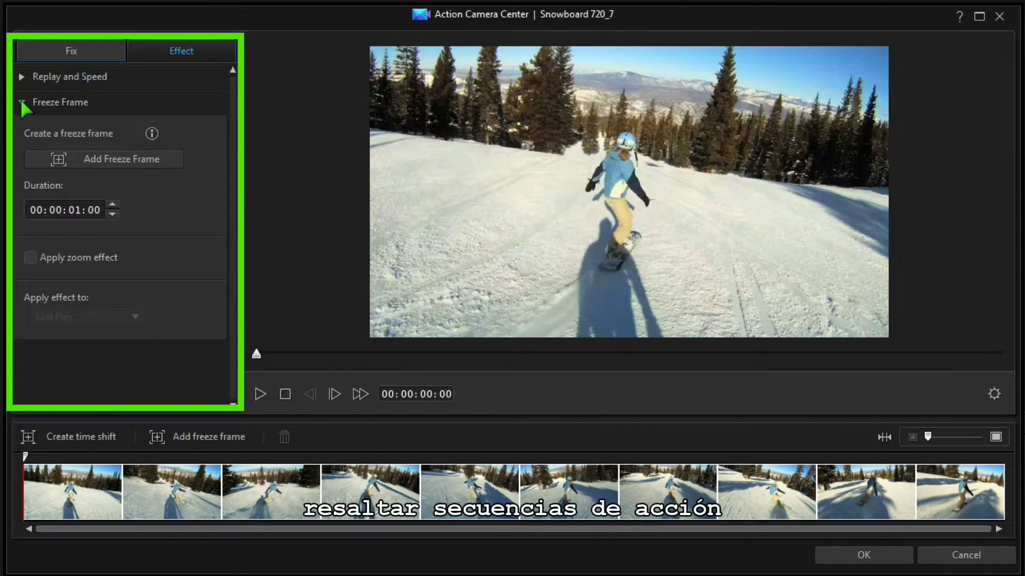
click(20, 99)
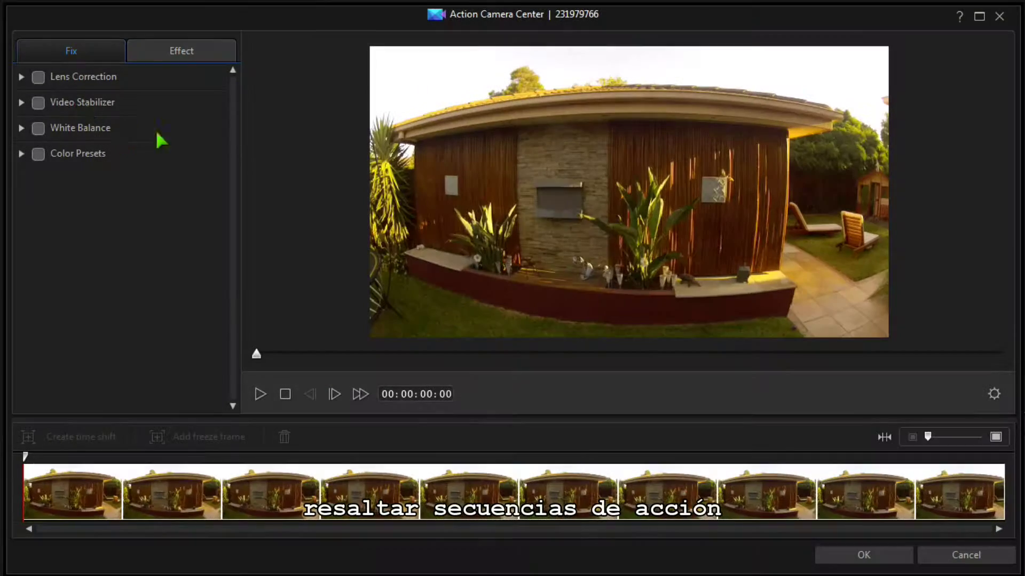
Enable Lens Correction with maker GoPro and model GoPro HERO3, and lower the fisheye distortion slider
click(31, 75)
click(15, 75)
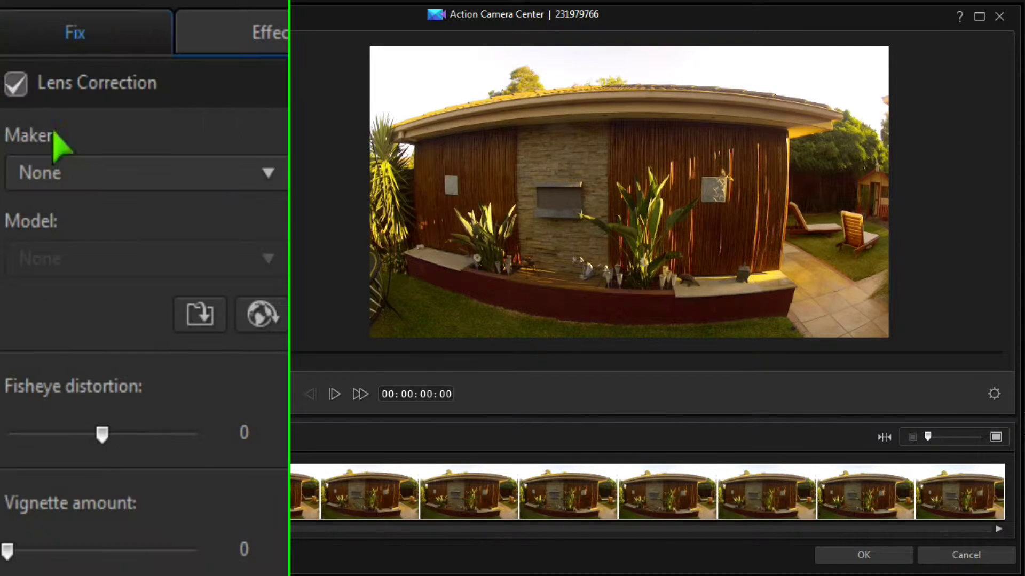
click(176, 124)
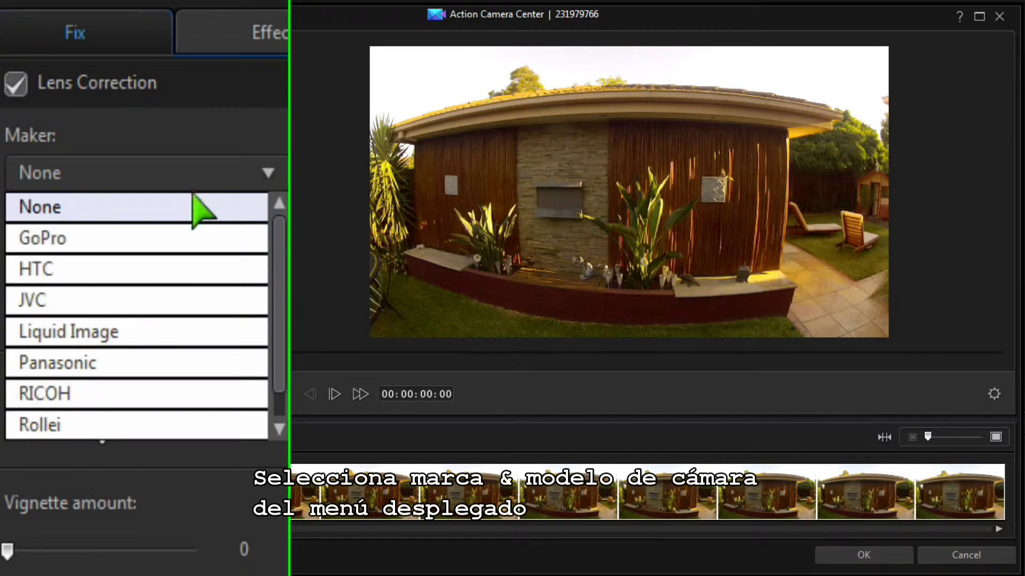
click(81, 237)
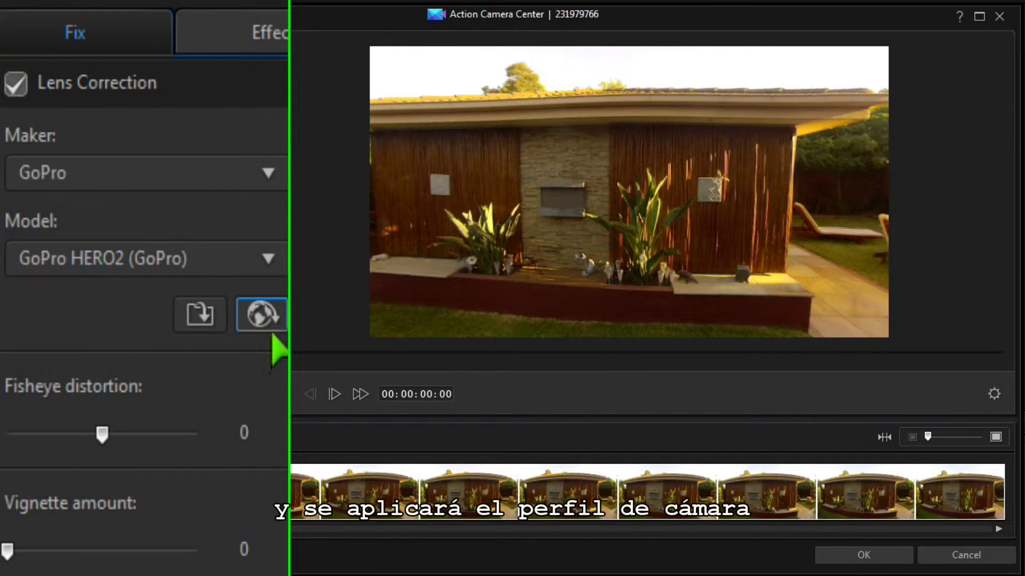
click(272, 259)
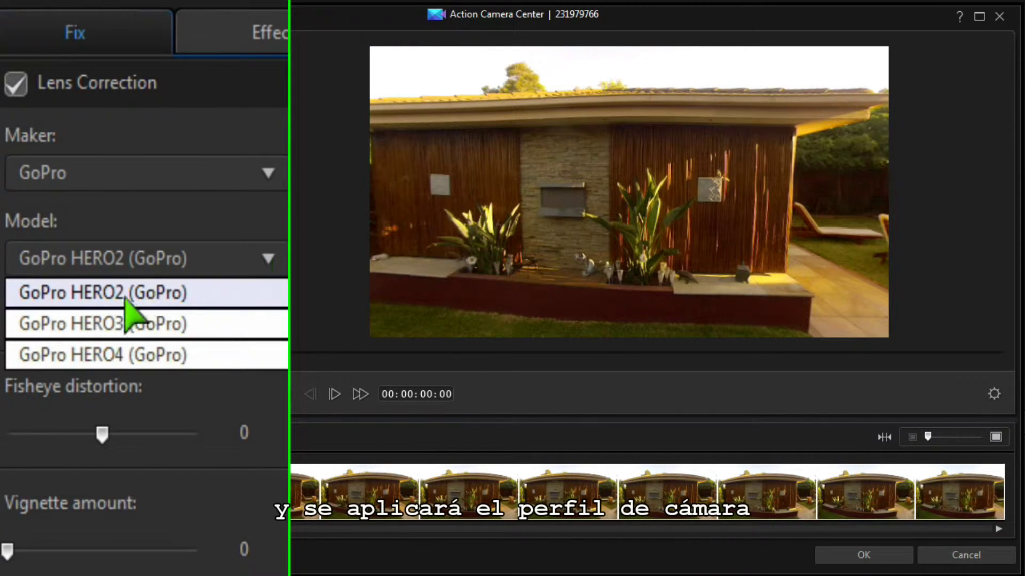
click(107, 323)
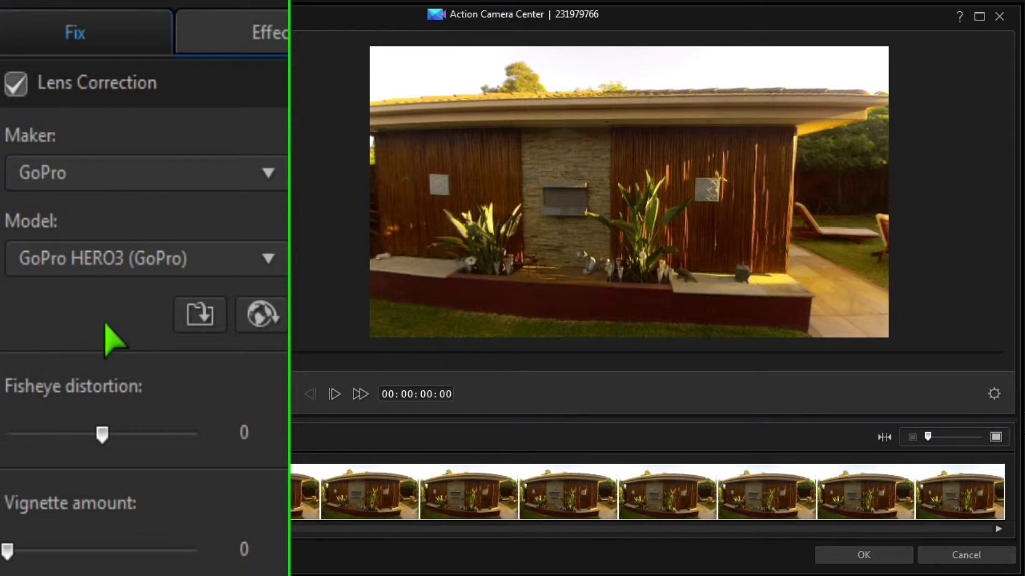
mouse_move(102, 442)
mouse_down()
mouse_move(39, 442)
mouse_move(93, 442)
mouse_up()
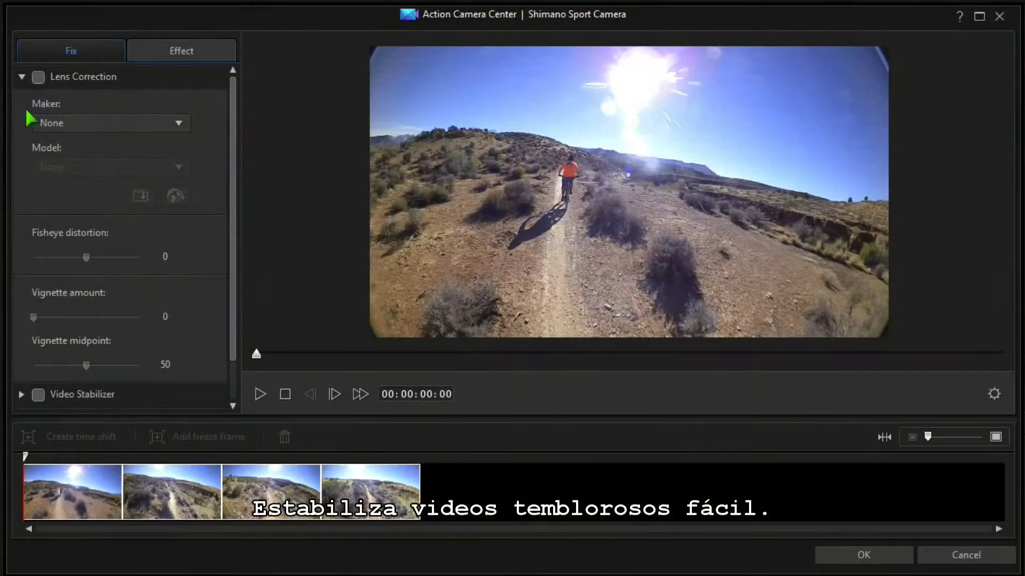
Turn on Video Stabilizer at strength 57 with the enhanced stabilizer enabled
click(22, 75)
click(38, 102)
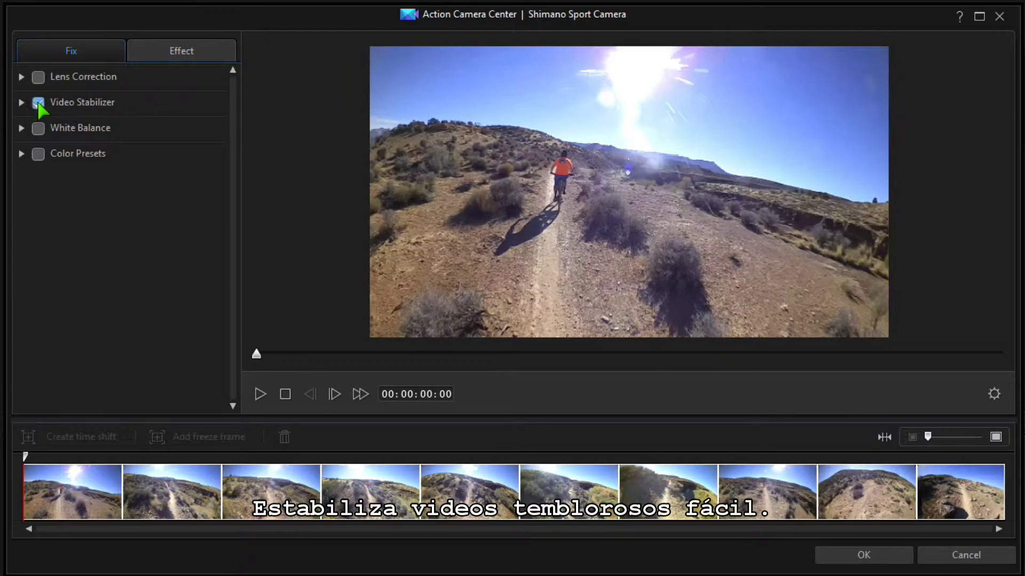
click(21, 102)
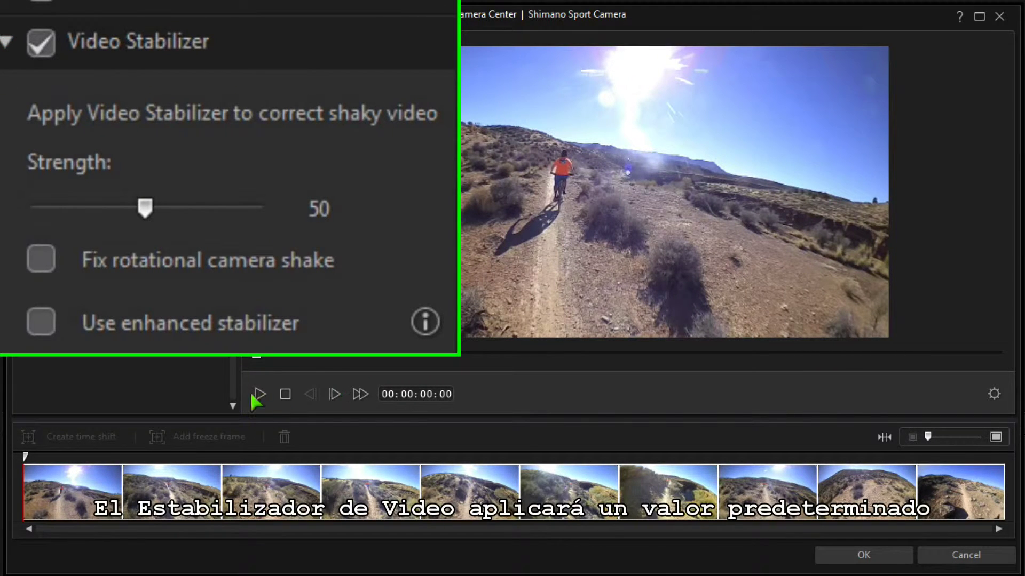
click(41, 44)
click(41, 44)
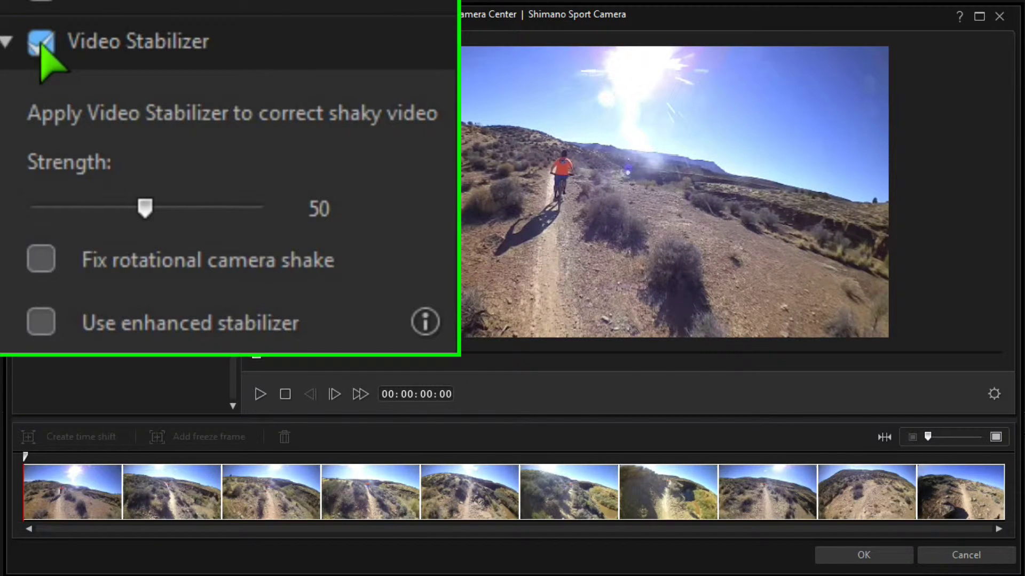
drag(147, 209, 161, 204)
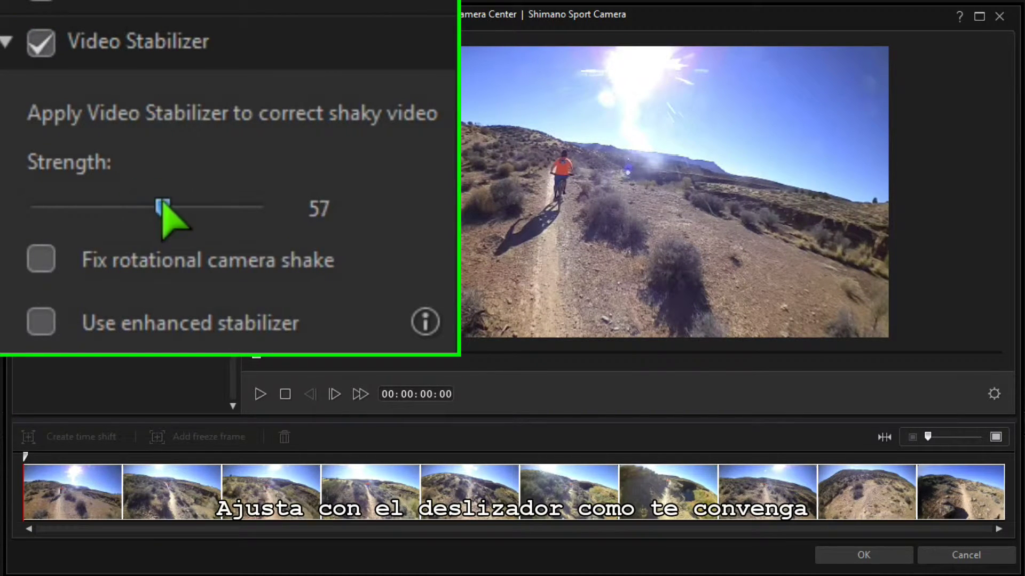
click(42, 322)
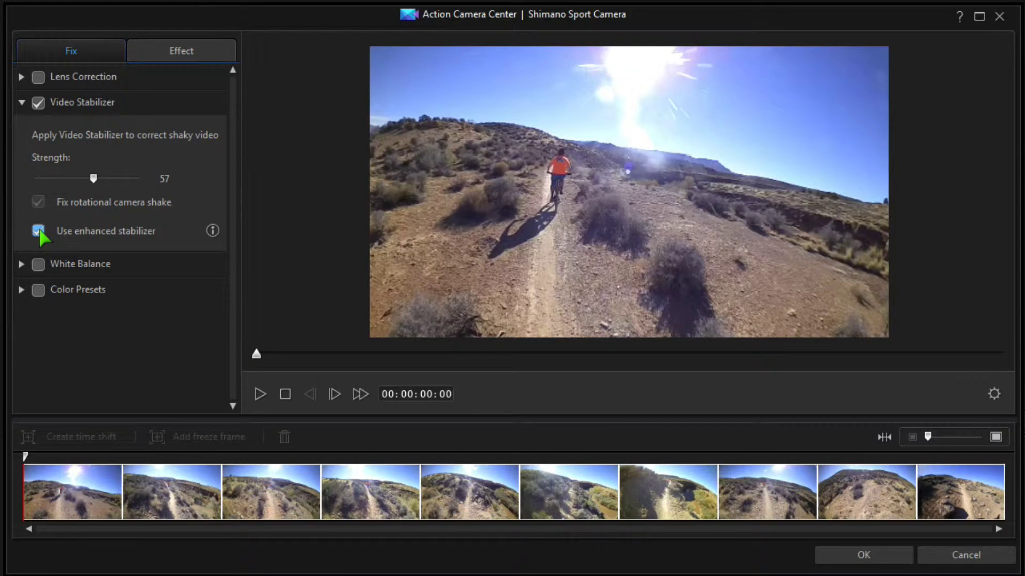
Expand the White Balance settings and the Color Presets for the bike clip
click(22, 264)
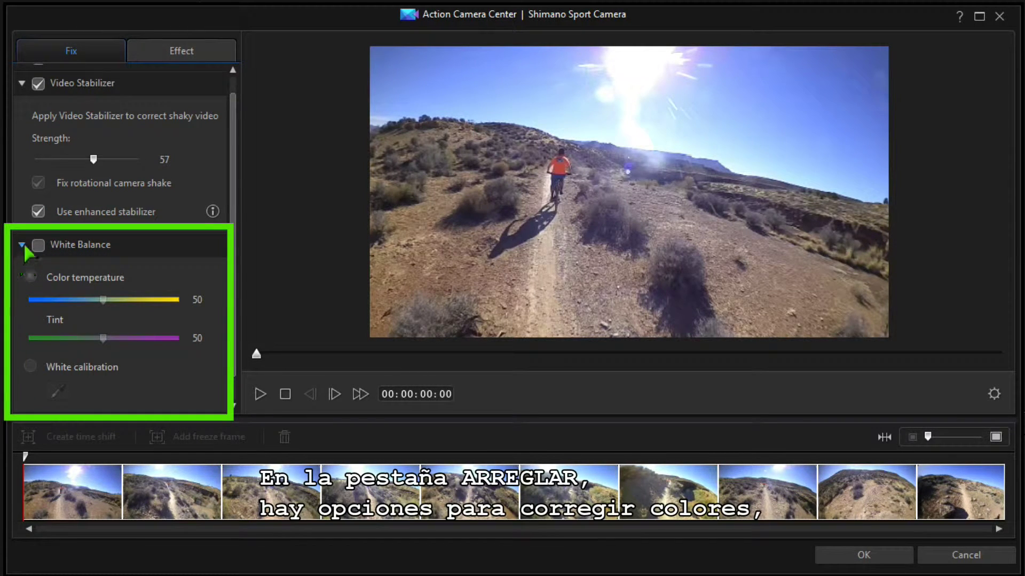
click(22, 245)
click(22, 290)
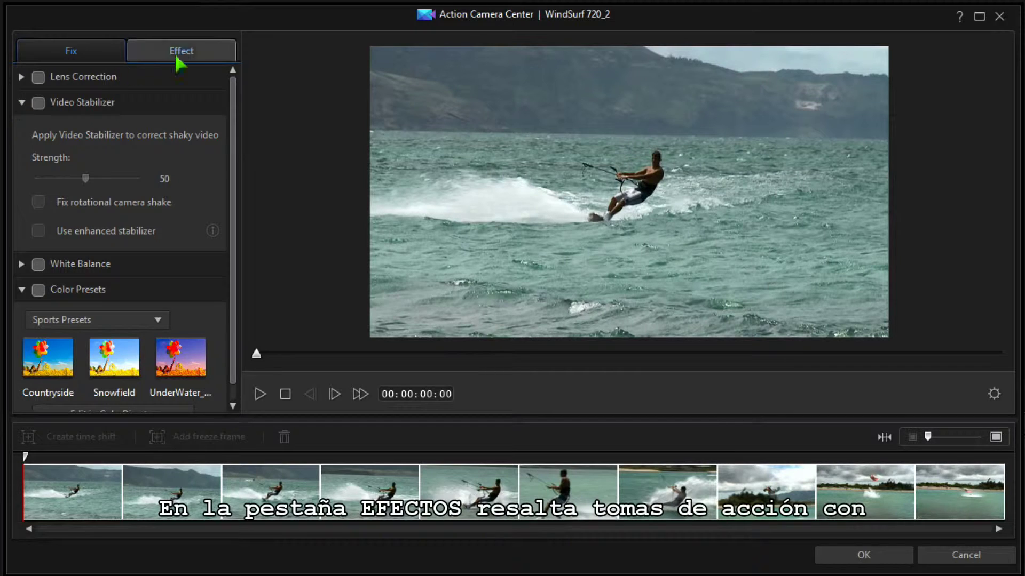
Show the WindSurf 720_2 Replay and Speed options, preview the clip, and move to 00:00:05:23
click(180, 53)
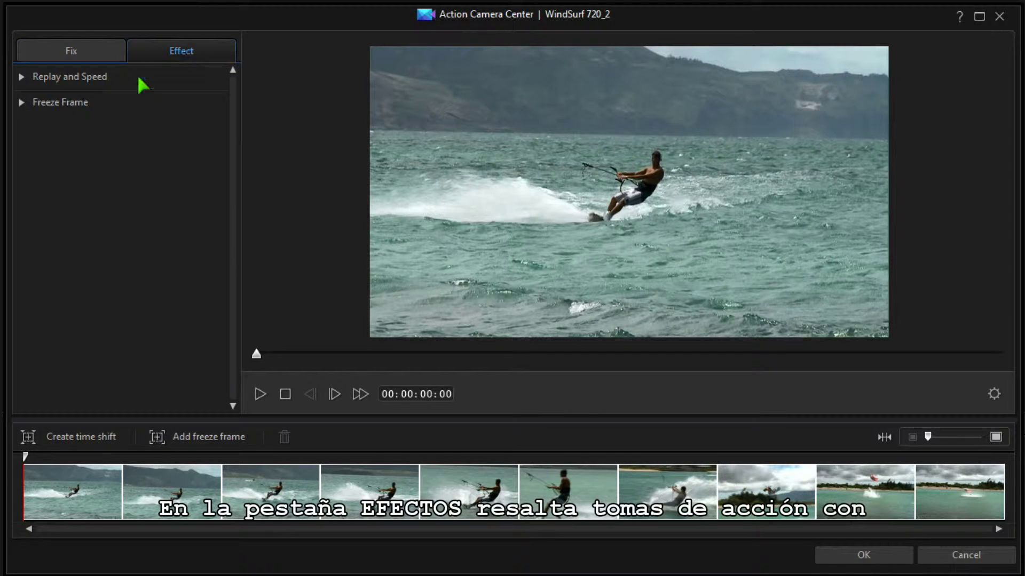
click(22, 76)
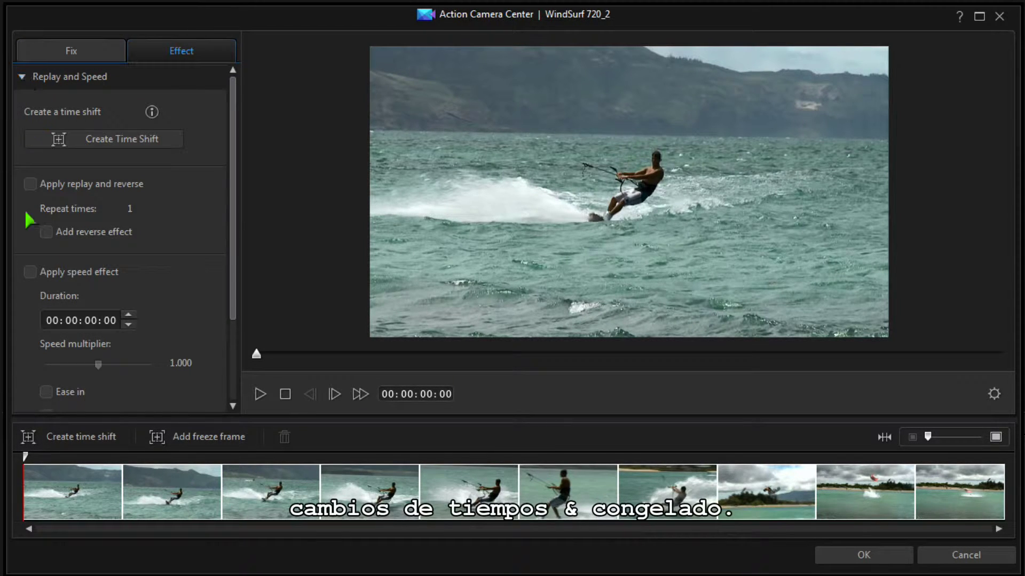
click(260, 395)
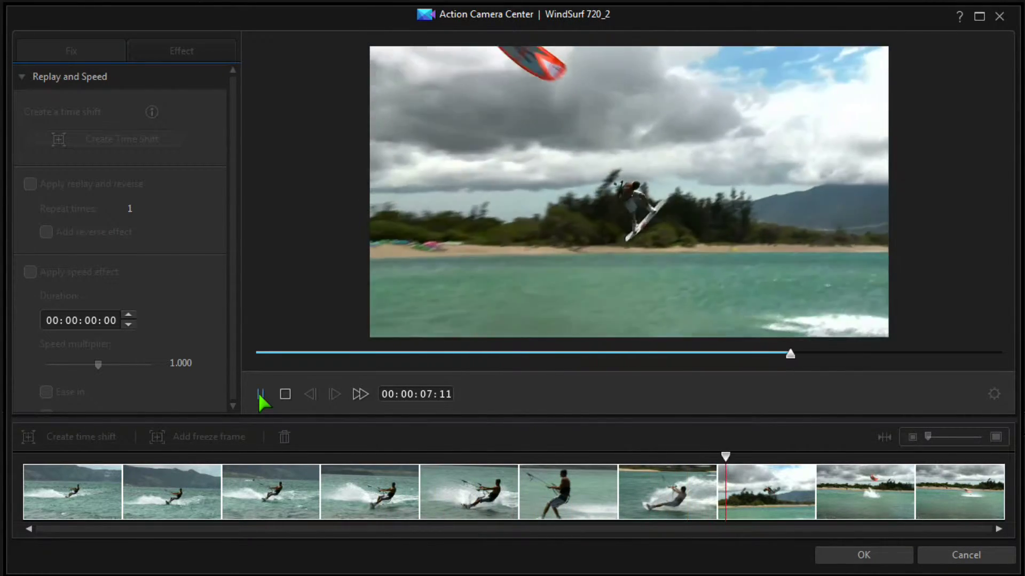
click(261, 395)
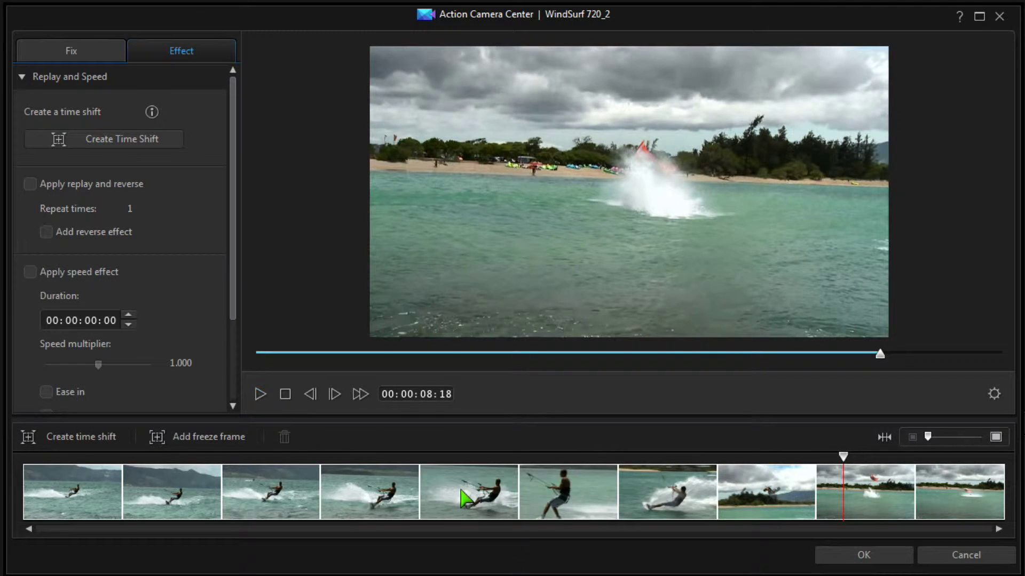
click(573, 458)
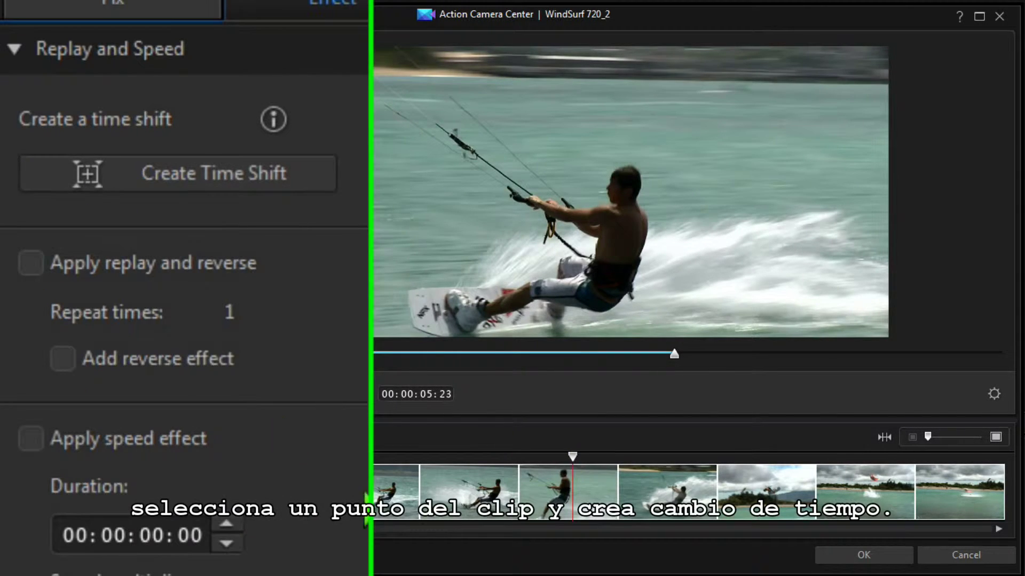
Create a 00:00:02:06 time-shift section at the current point and tick Apply speed effect
click(107, 170)
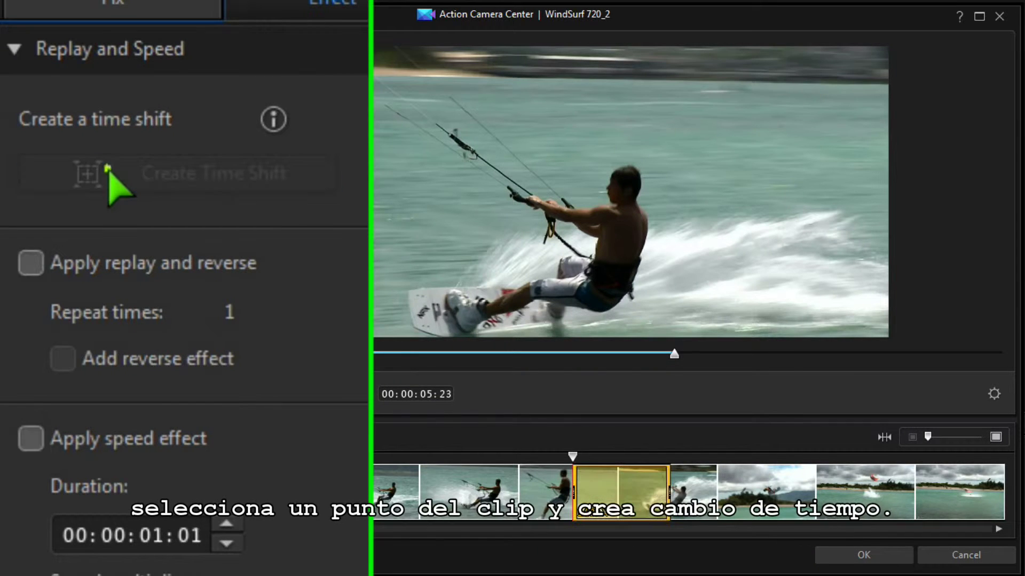
drag(670, 499, 778, 500)
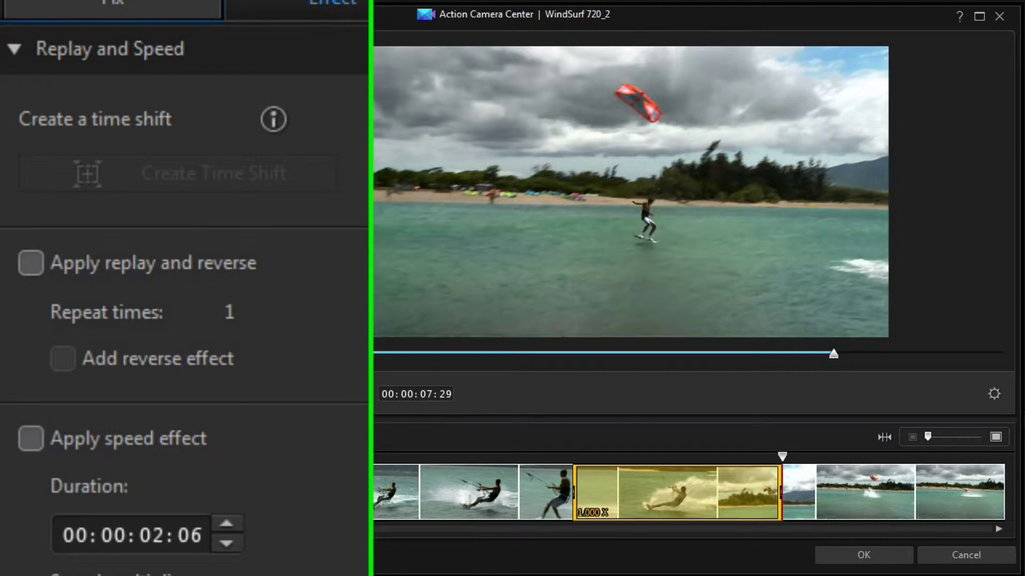
scroll(185, 289, down, 4)
click(31, 217)
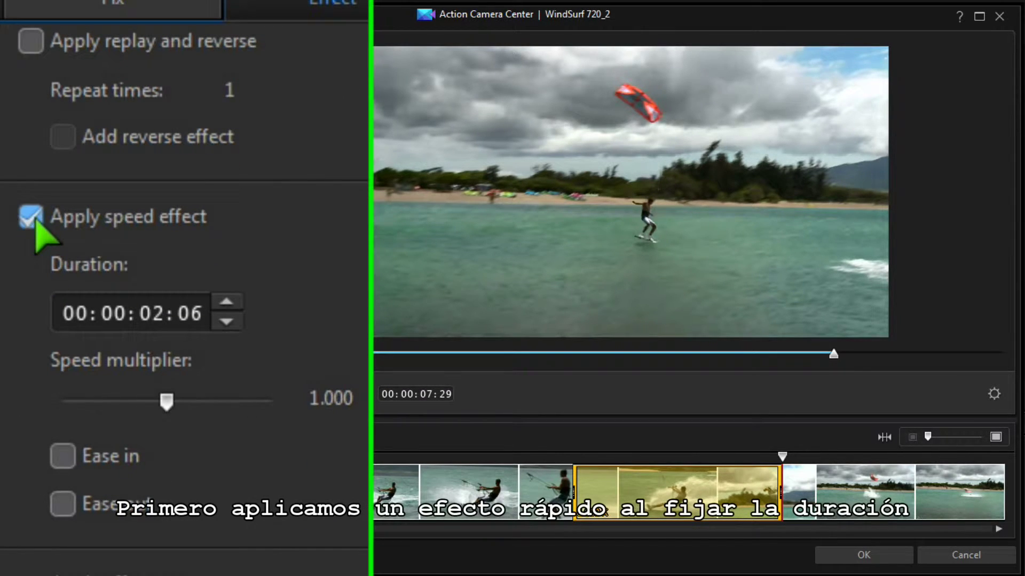
Set the section duration seconds to 6 for 0.355x slow motion with ease in and out, then preview
click(157, 319)
text(6)
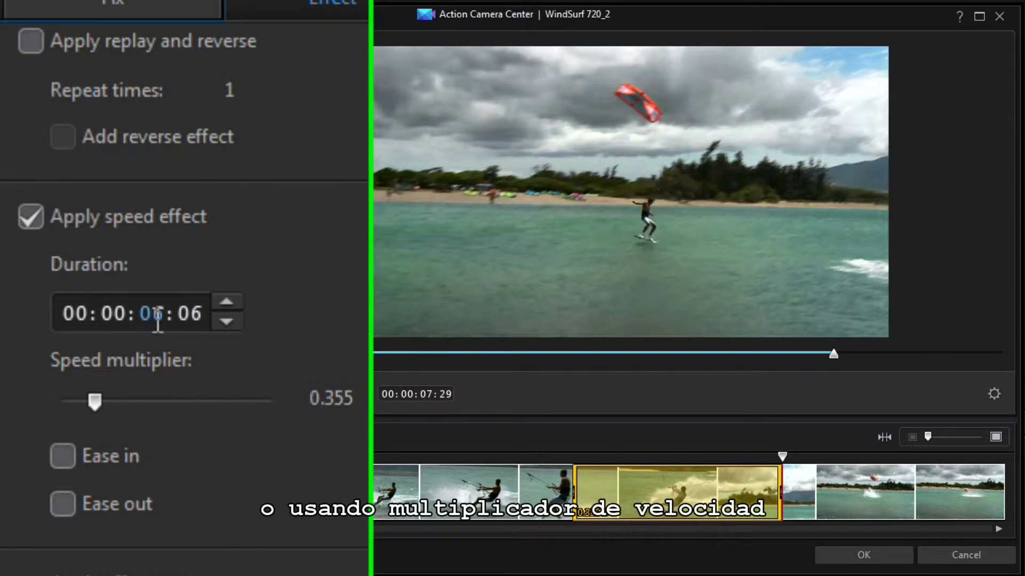
click(684, 494)
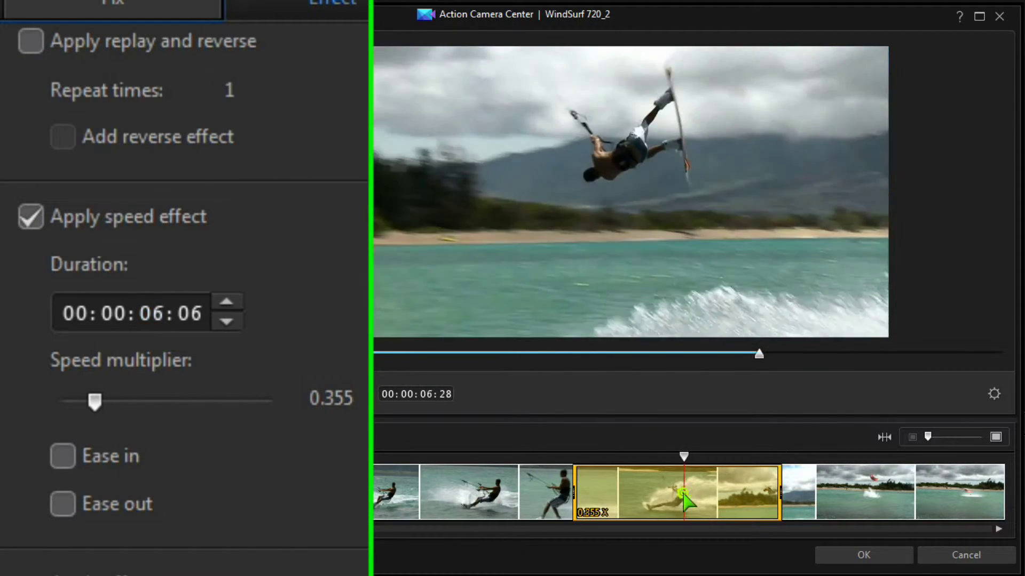
click(63, 456)
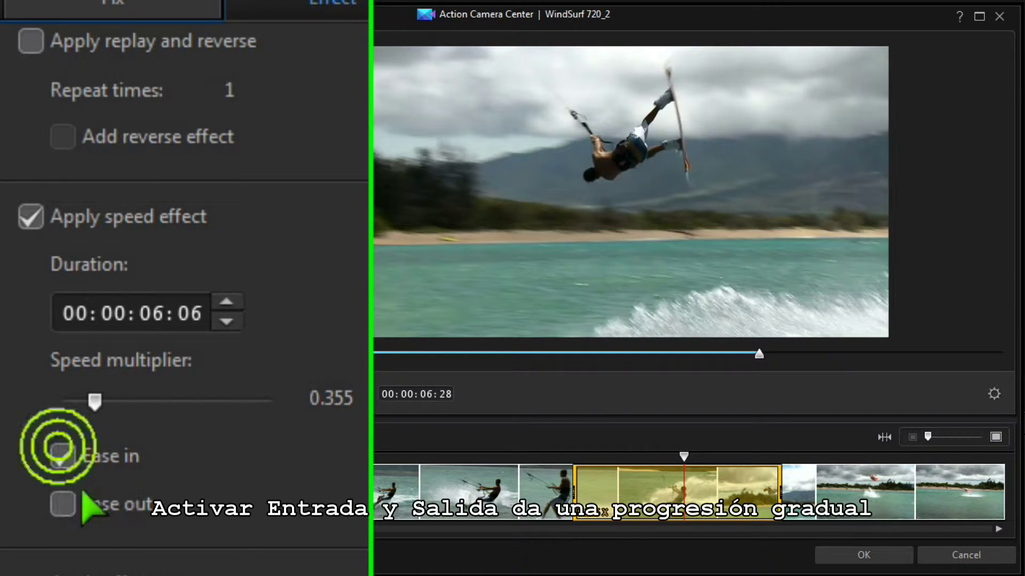
click(65, 505)
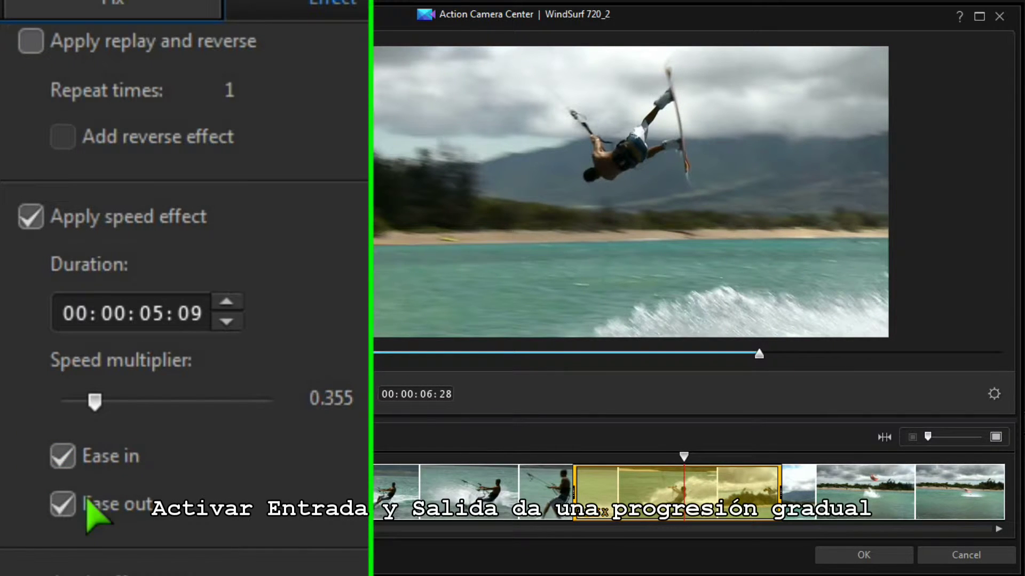
click(520, 467)
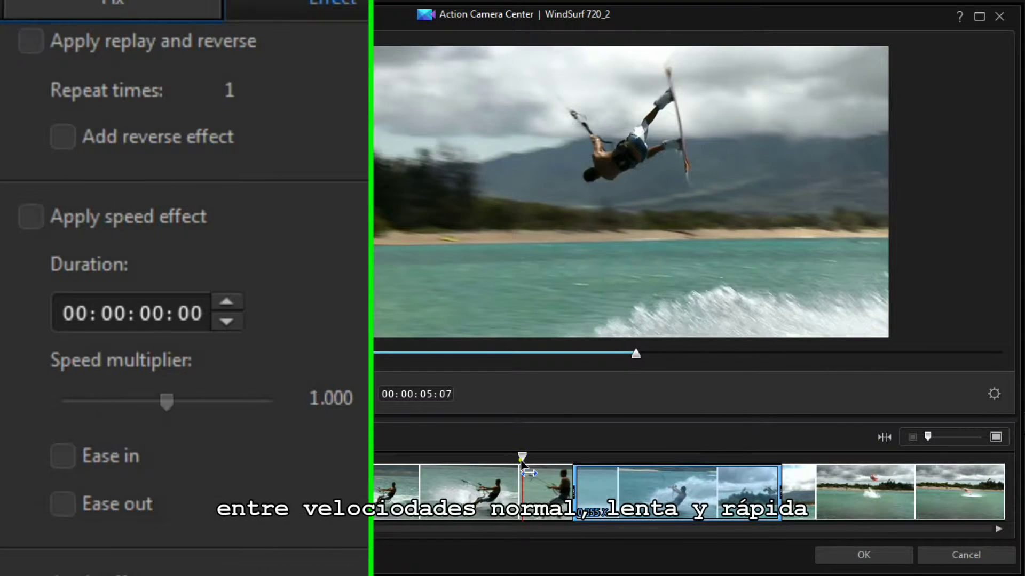
click(264, 393)
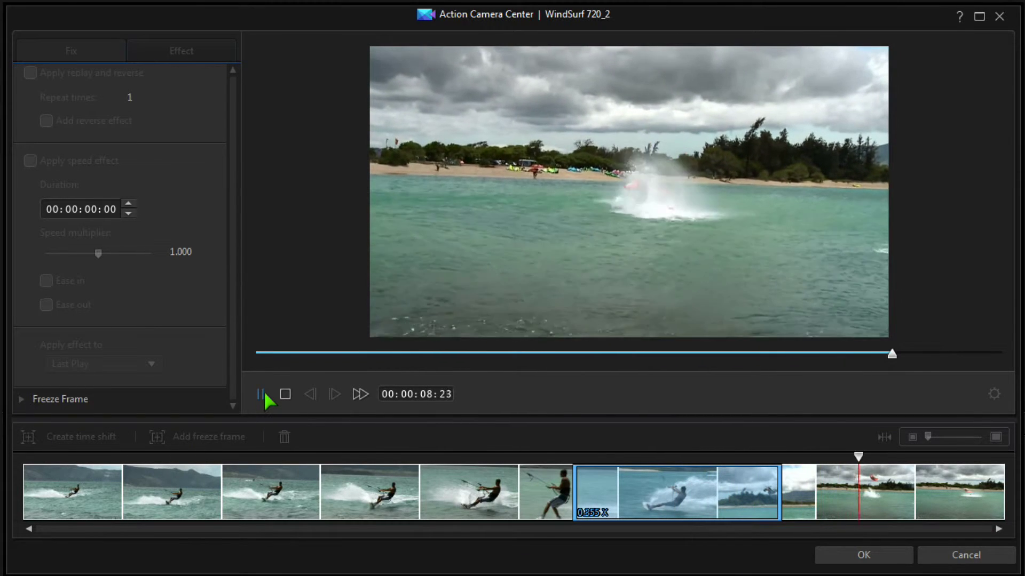
Tick Apply replay and reverse for the slowed section and preview the replay
click(265, 395)
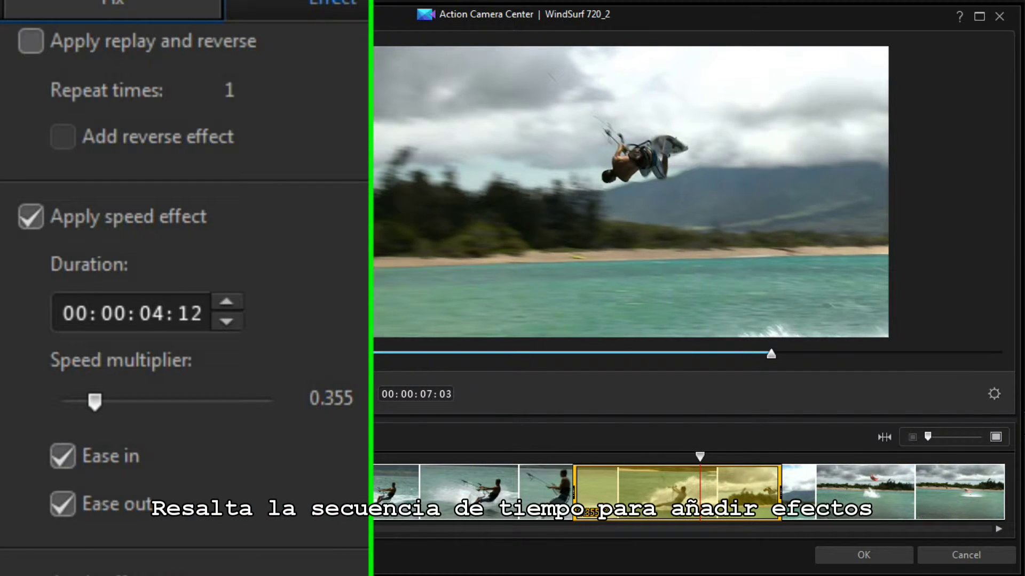
click(33, 43)
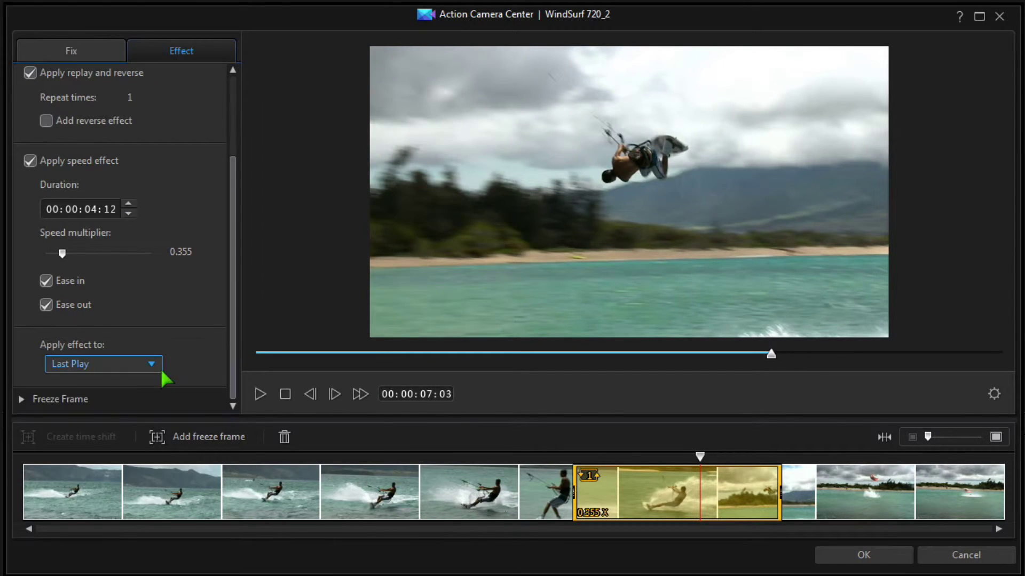
click(485, 457)
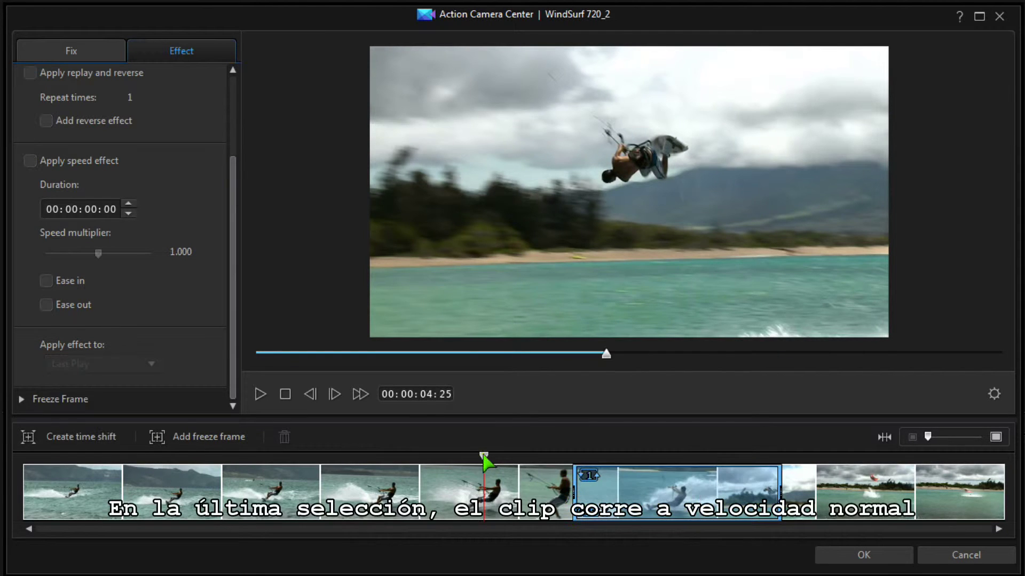
click(260, 393)
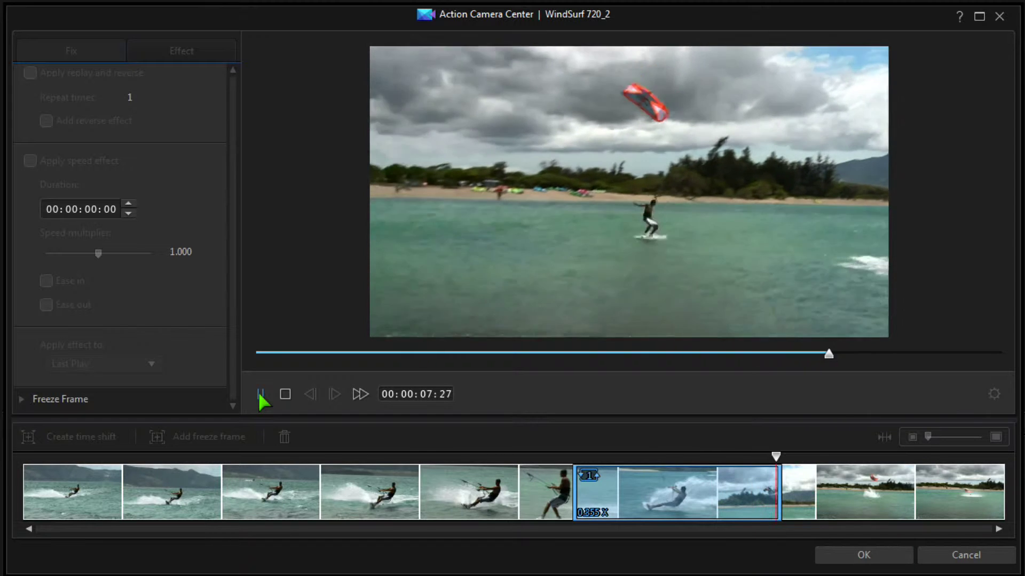
click(260, 395)
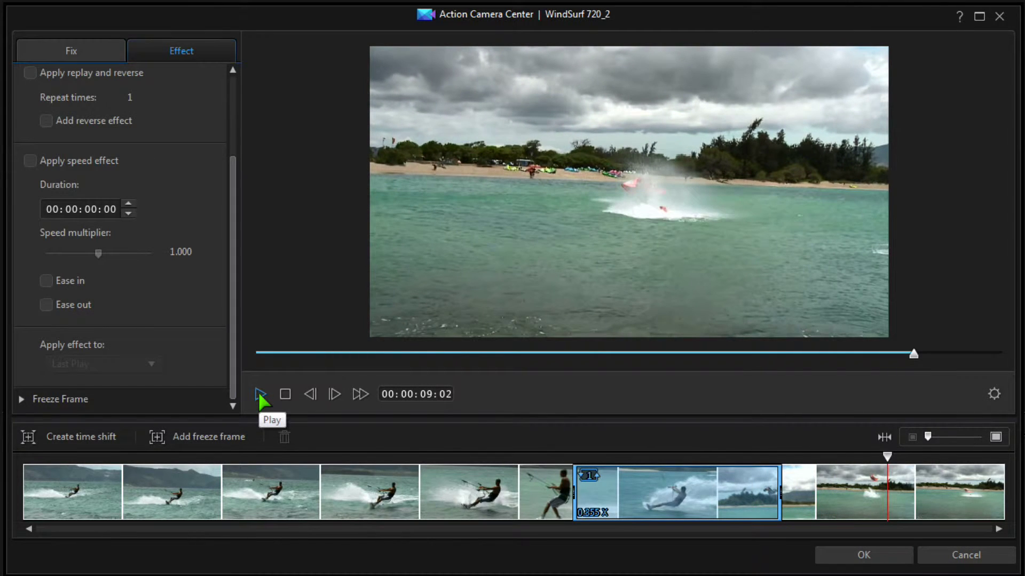
click(662, 489)
Add the reverse effect and raise the duration to 00:00:06:12 (0.222x), applied to the Last Play
click(30, 113)
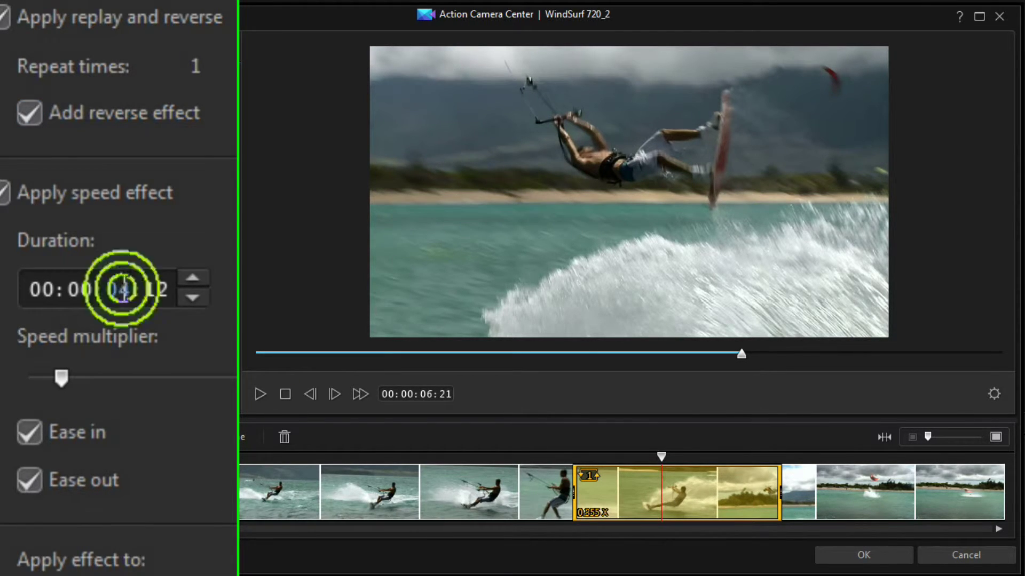
key(Up)
key(Up)
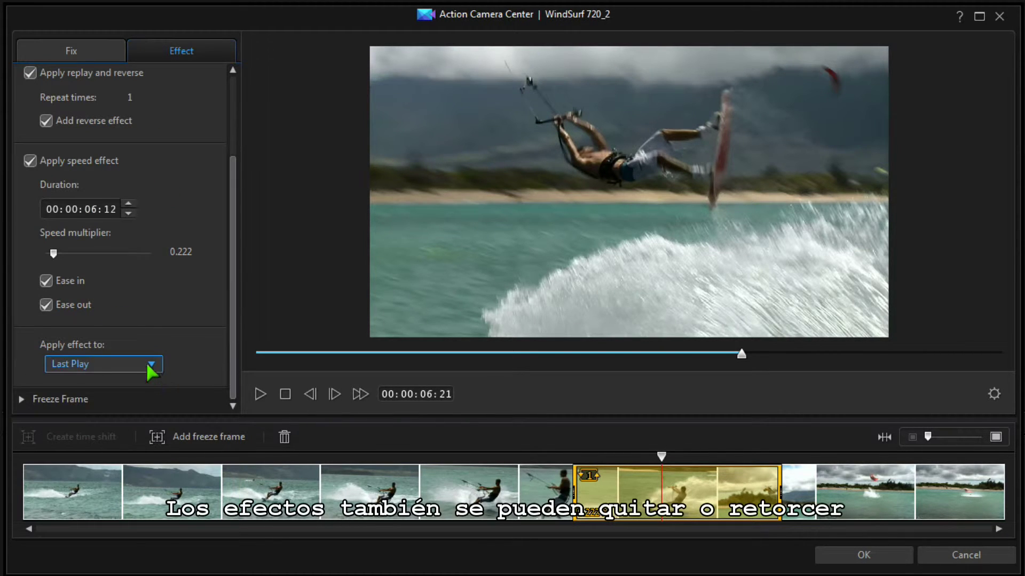
click(150, 366)
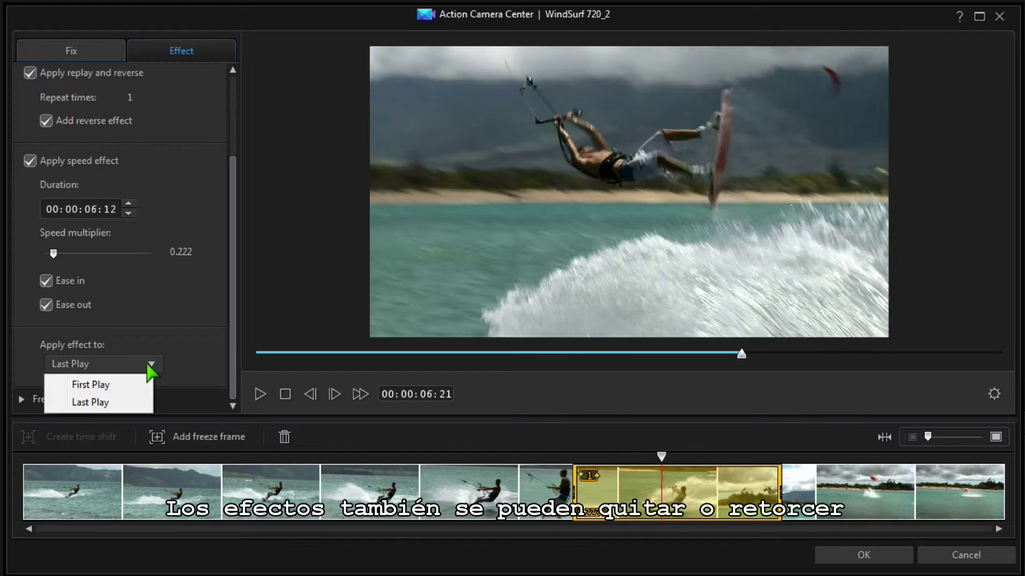
click(133, 402)
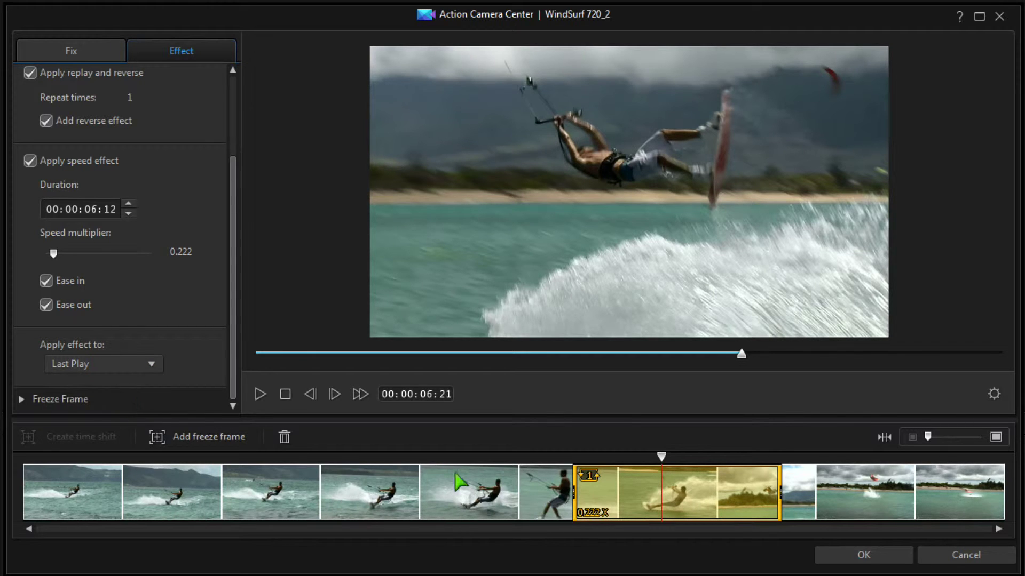
click(478, 458)
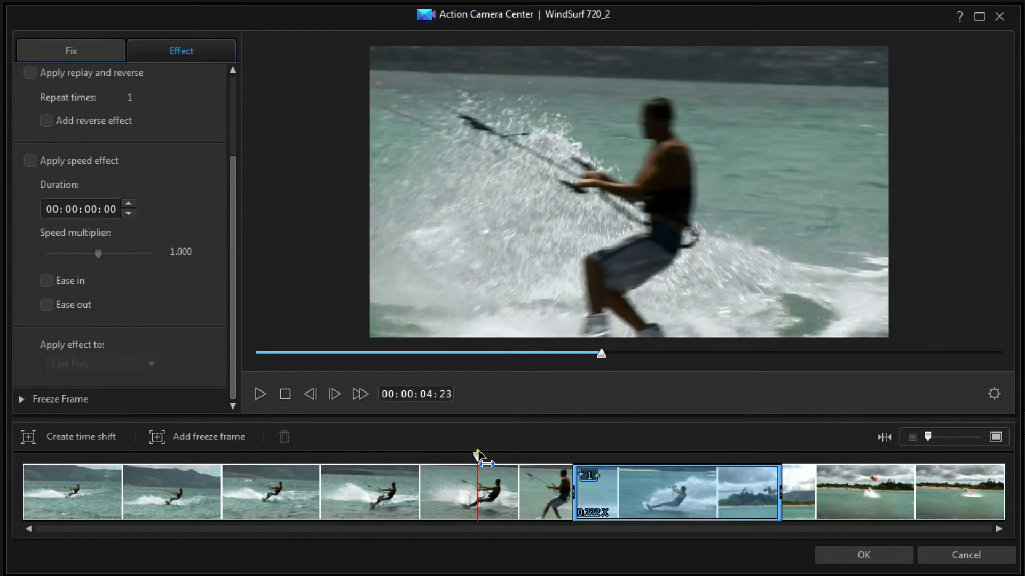
Preview the reversed replay, then untick Apply replay and reverse on the time-shift section
click(260, 395)
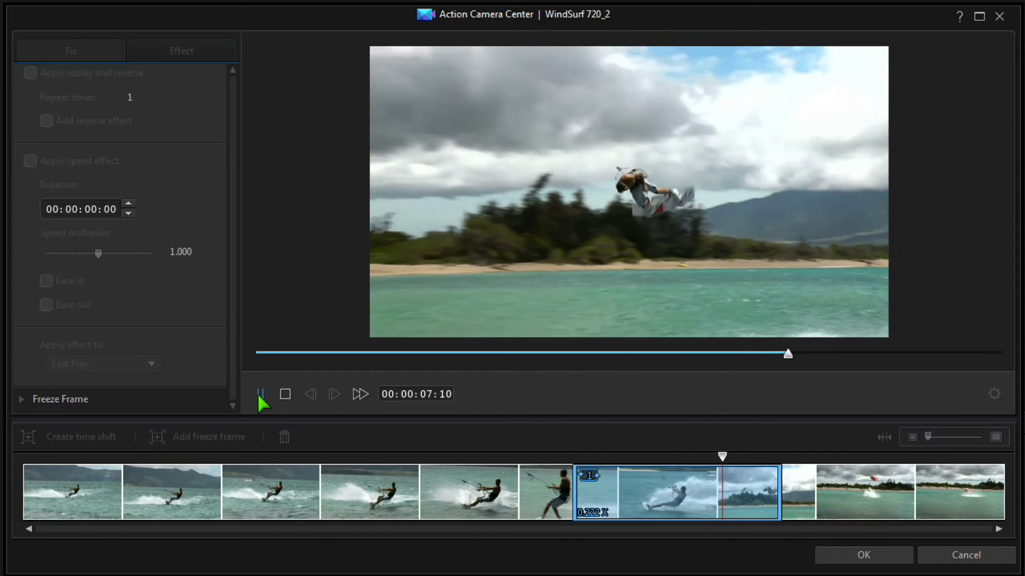
click(260, 394)
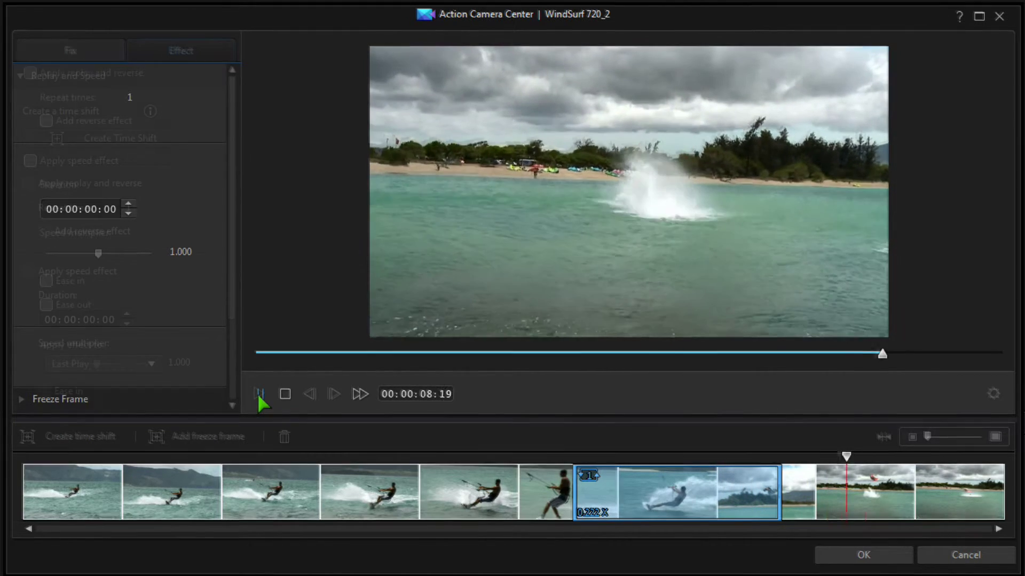
click(674, 459)
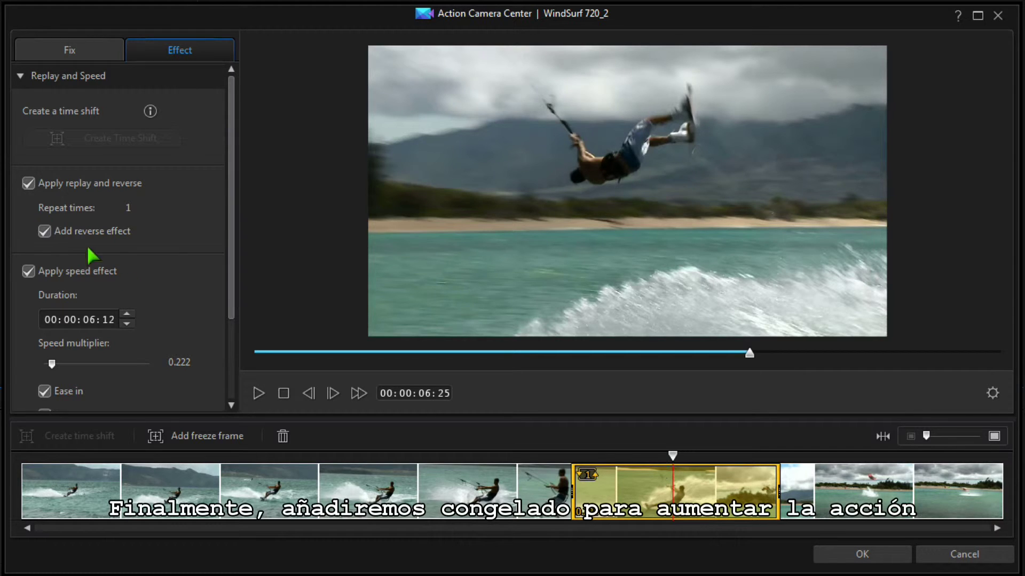
click(29, 183)
drag(232, 320, 234, 409)
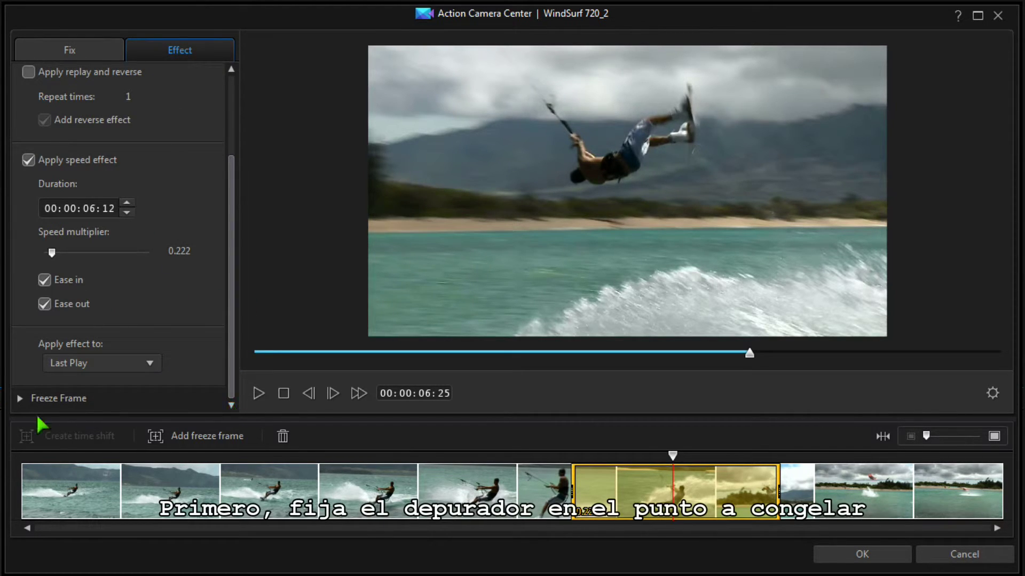
Add a freeze frame at the mid-air jump and set its duration to 20 frames
click(20, 399)
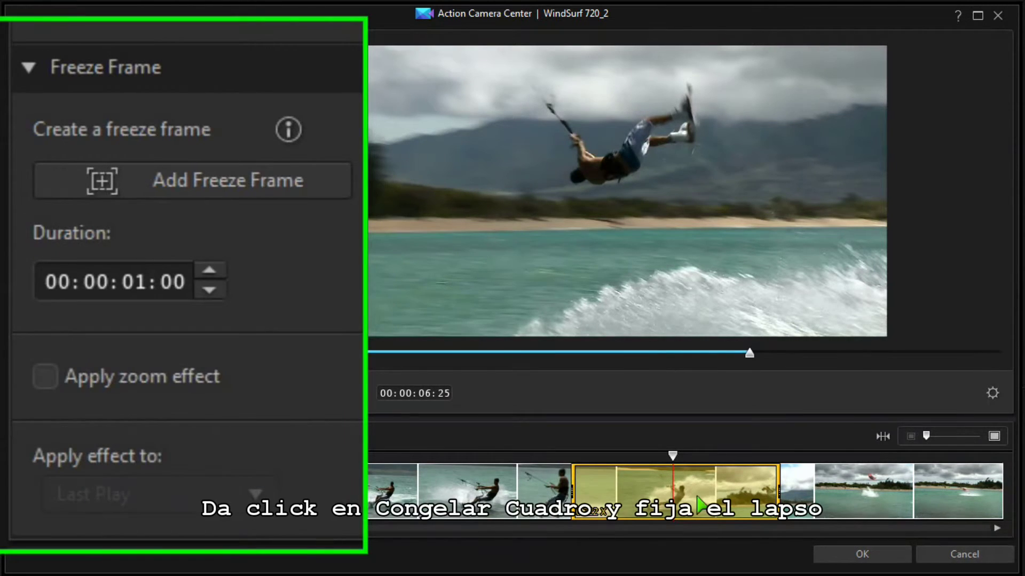
click(170, 184)
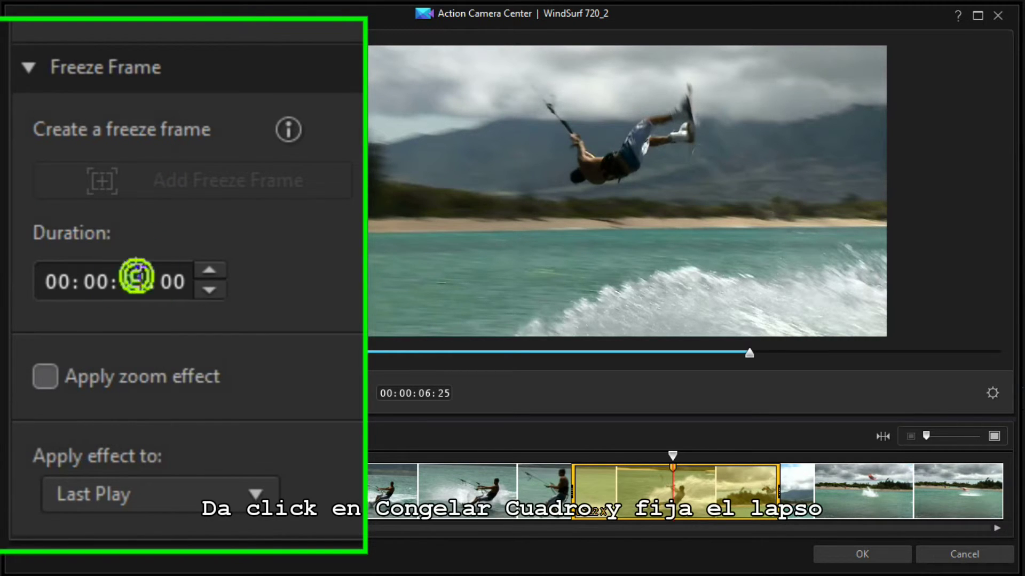
click(169, 283)
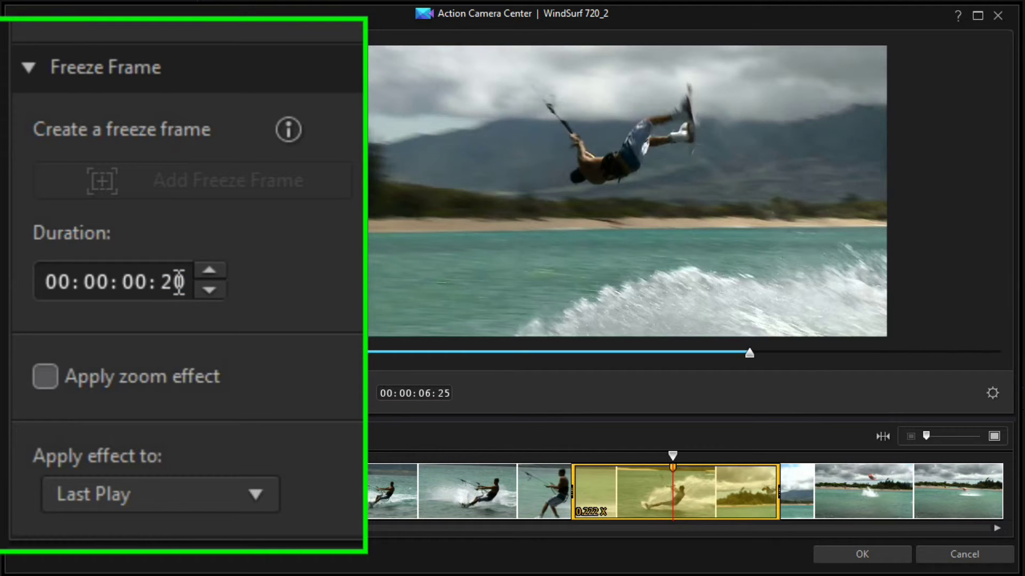
click(563, 460)
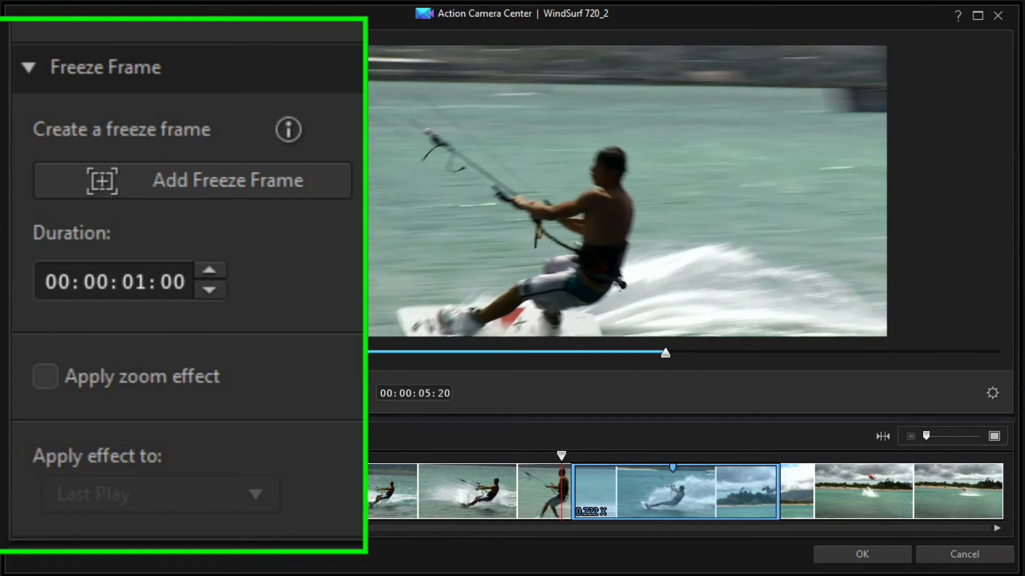
Preview the 20-frame freeze frame, then turn on Apply zoom effect to frame the mid-air rider
key(space)
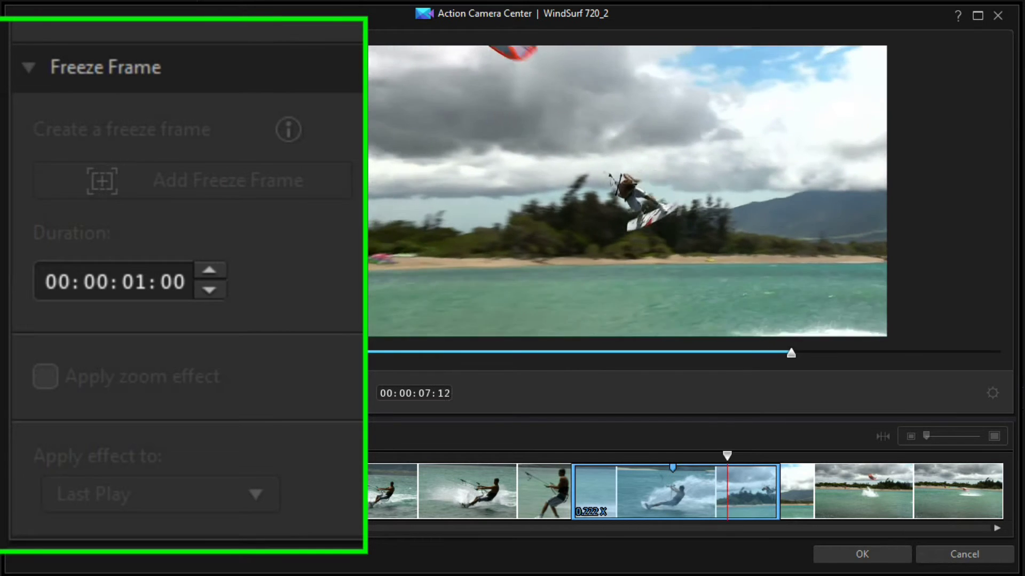
key(space)
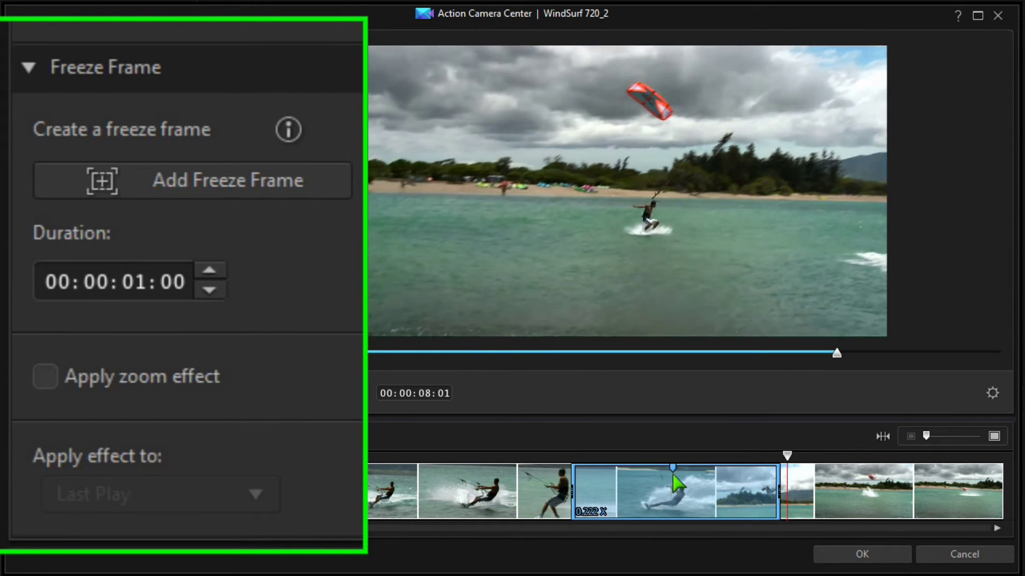
click(675, 473)
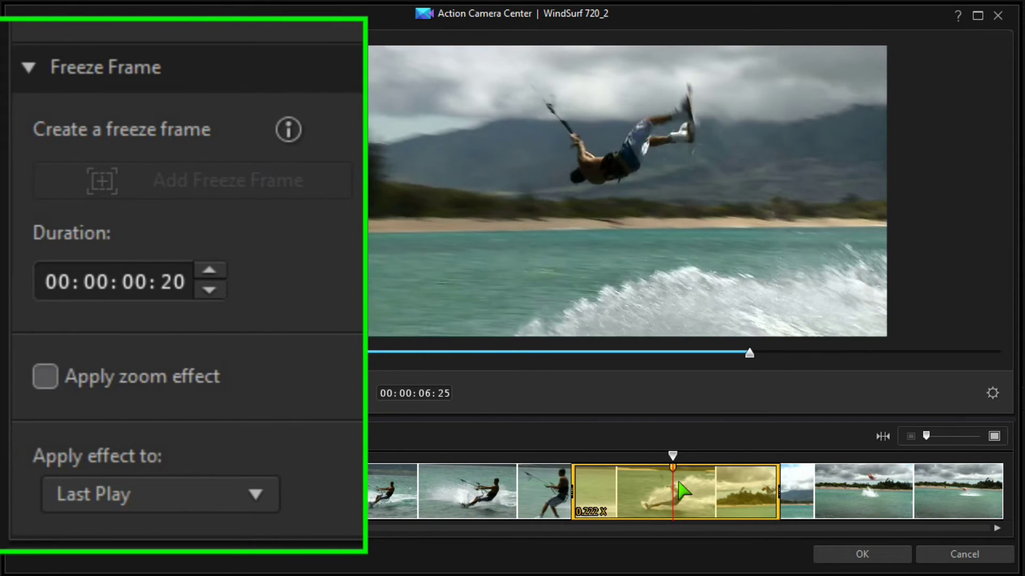
click(45, 377)
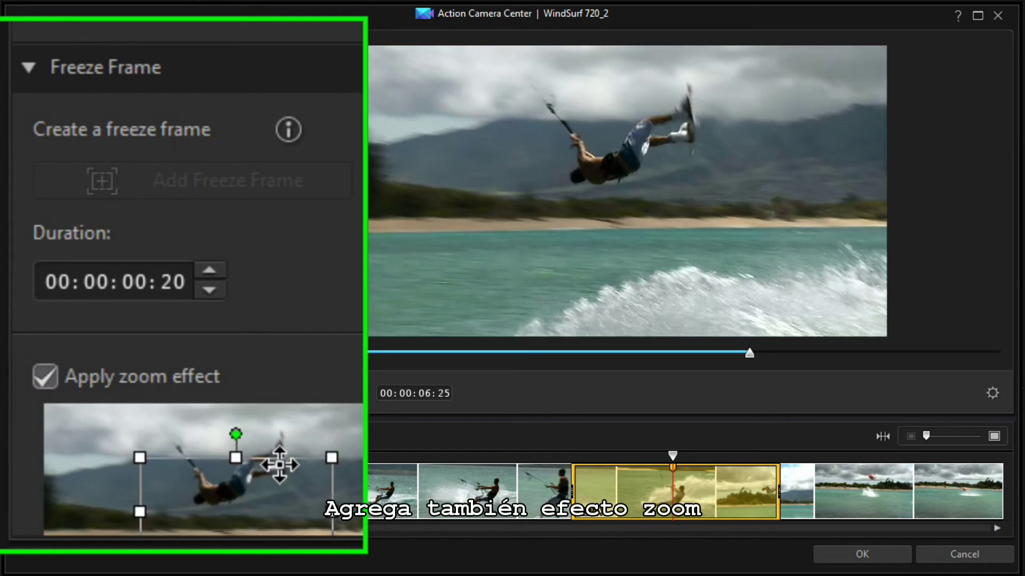
scroll(187, 288, down, 4)
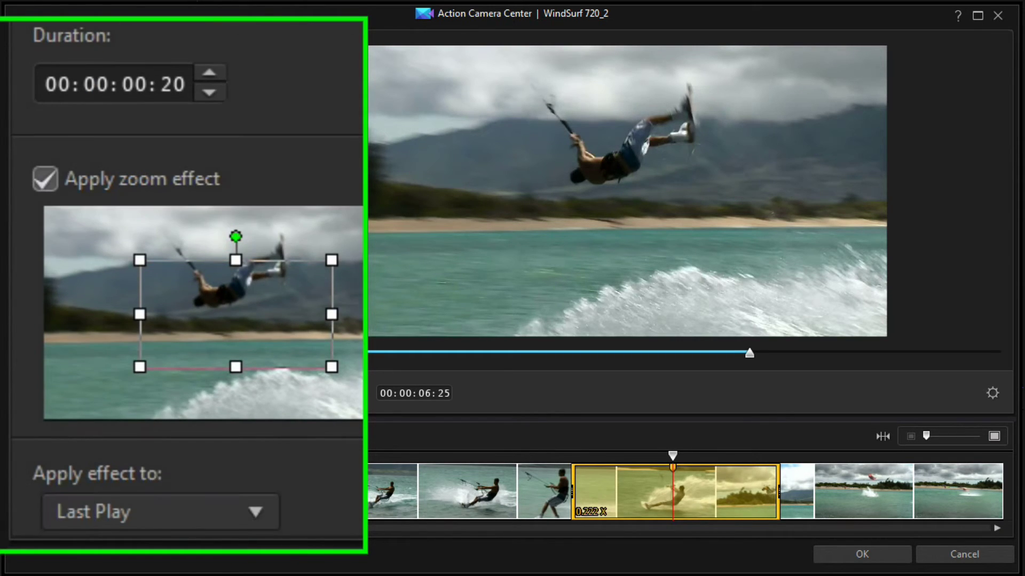